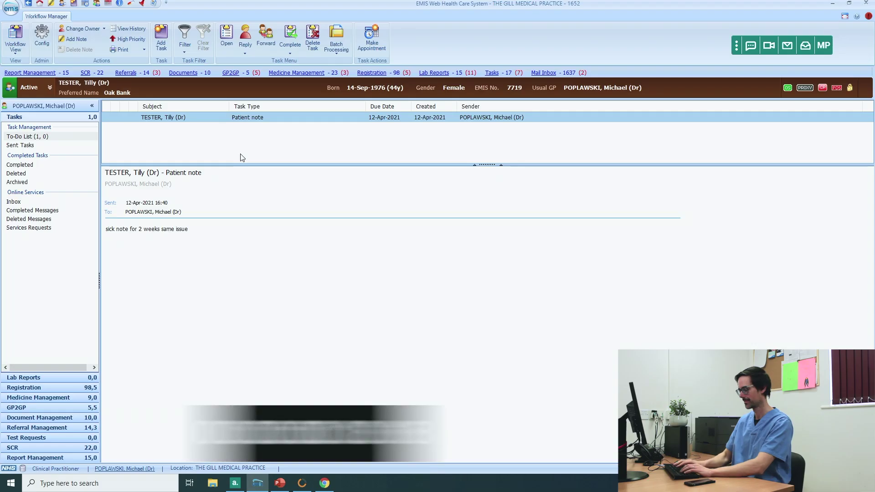
Step: Start a consultation recording mixed anxiety and depressive disorder and begin a new fit note
key("ctrl+n")
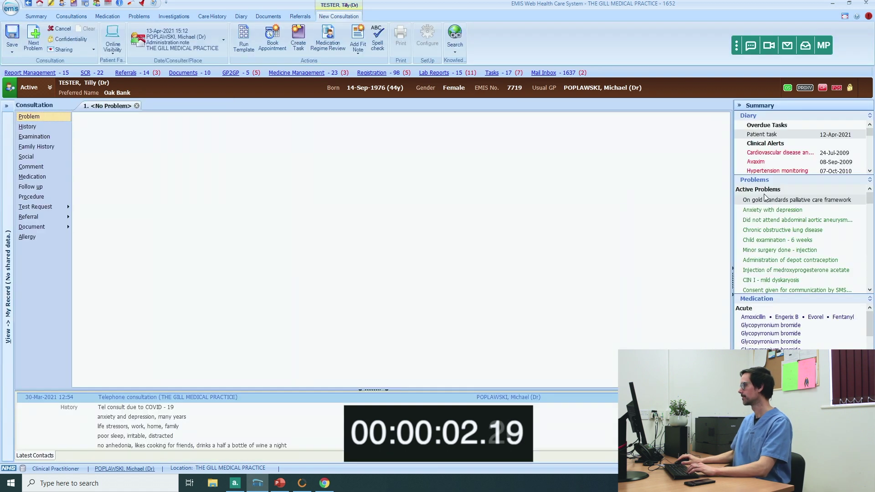
double_click(779, 210)
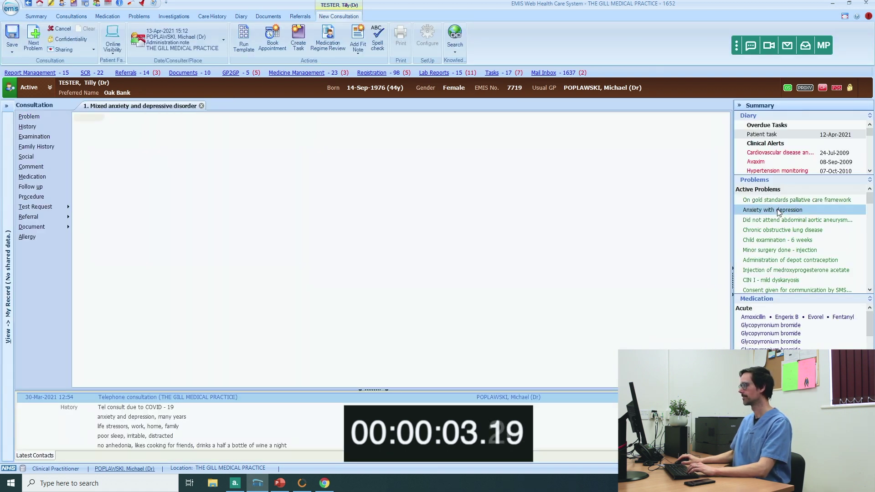
left_click(353, 47)
left_click(362, 64)
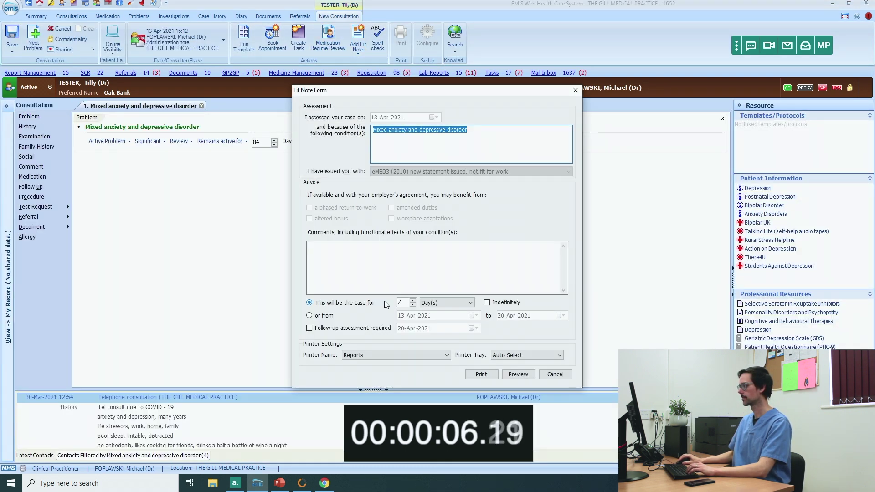
Step: Set the fit note to 2 weeks with a from–to date range, printing to Microsoft Print to PDF
double_click(402, 302)
type("2")
left_click(435, 302)
left_click(437, 317)
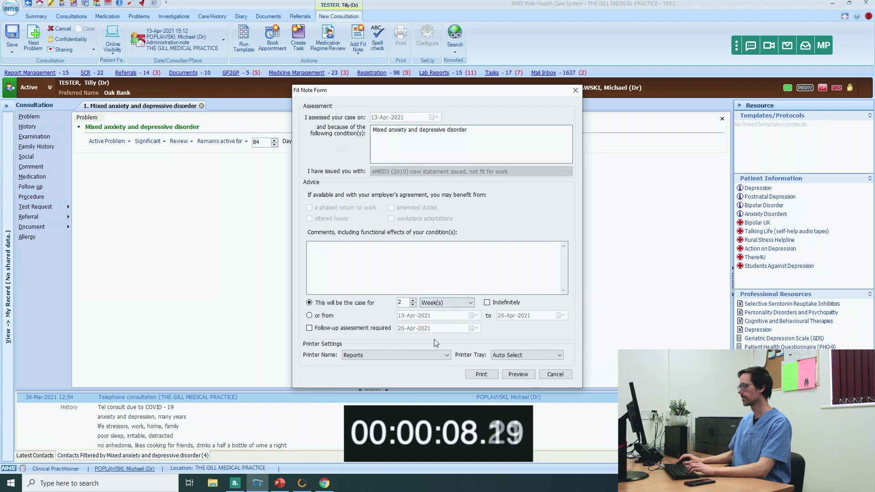
left_click(309, 315)
left_click(396, 355)
left_click(396, 387)
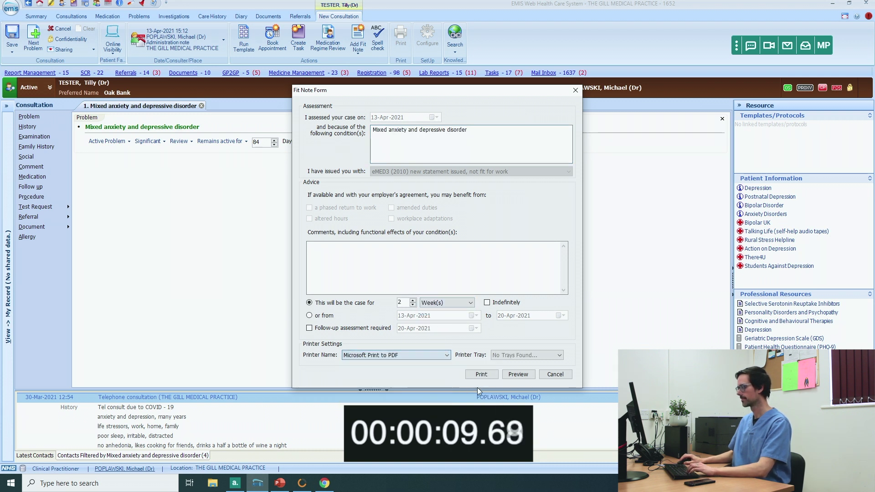
Step: Print the fit note to PDF as 'TT 13.04.2021' and save the consultation
left_click(511, 374)
left_click(567, 392)
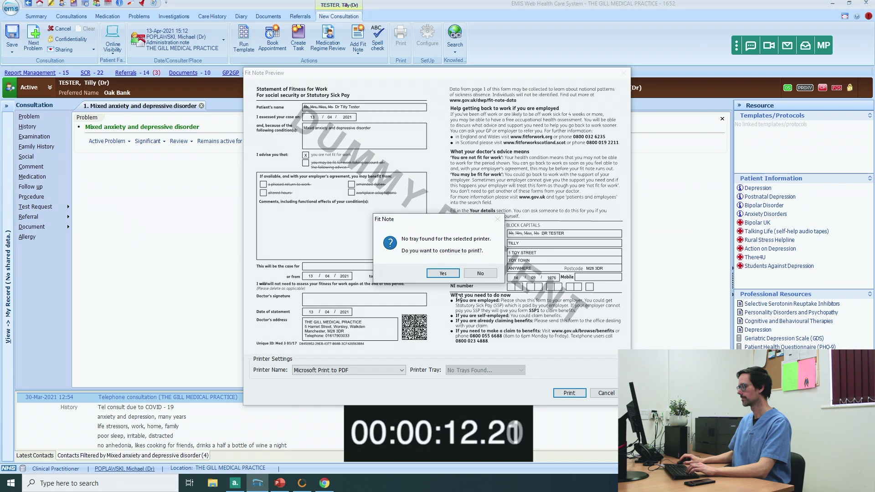
left_click(445, 274)
type("TT")
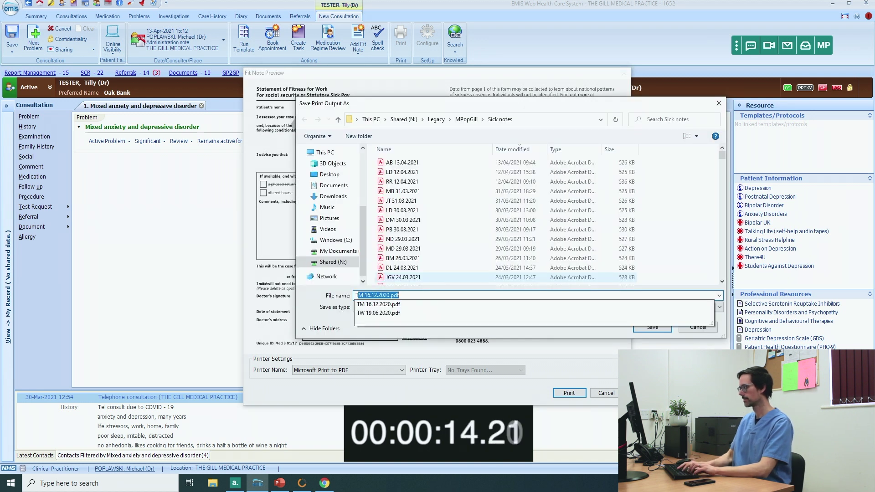
type(" 13.0")
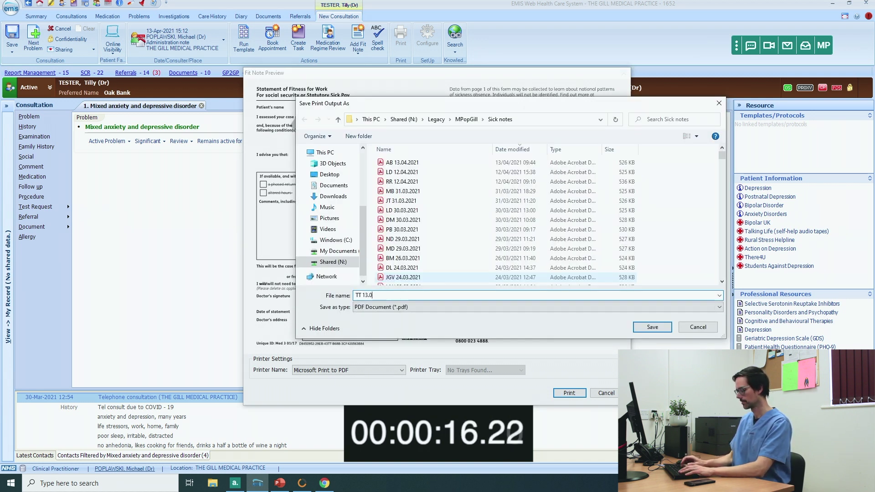
type("4.2021")
key("Return")
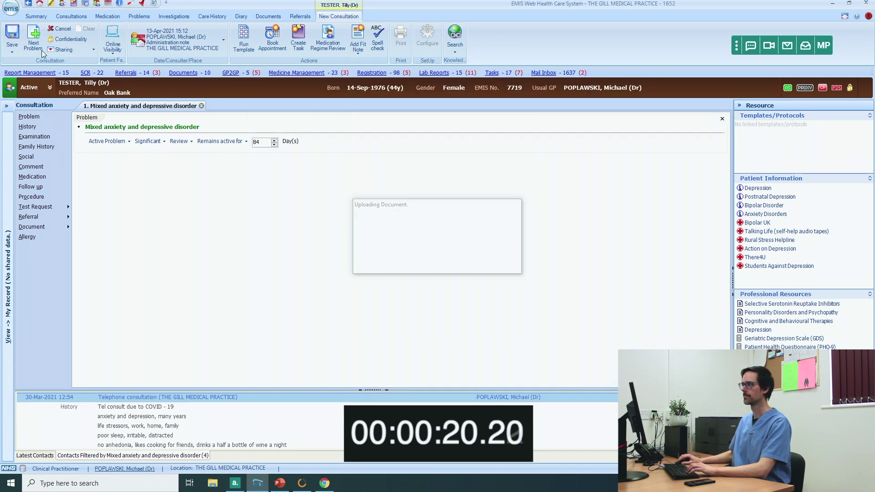
left_click(12, 37)
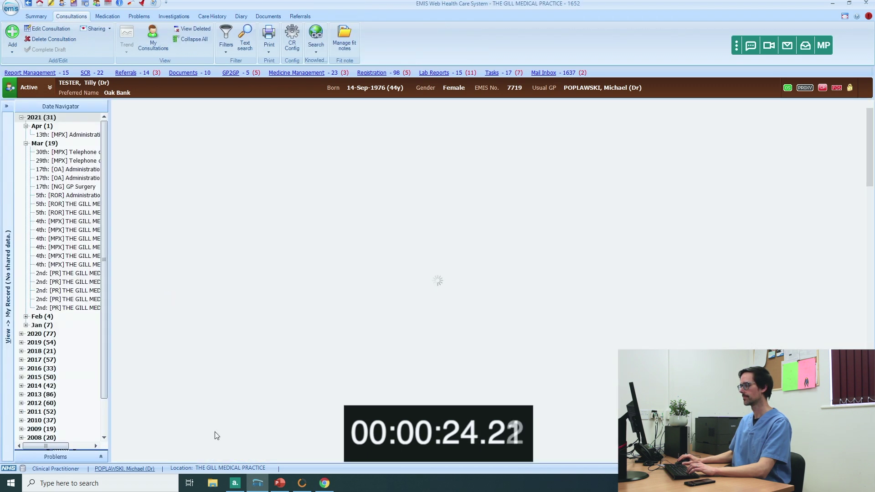
left_click(212, 482)
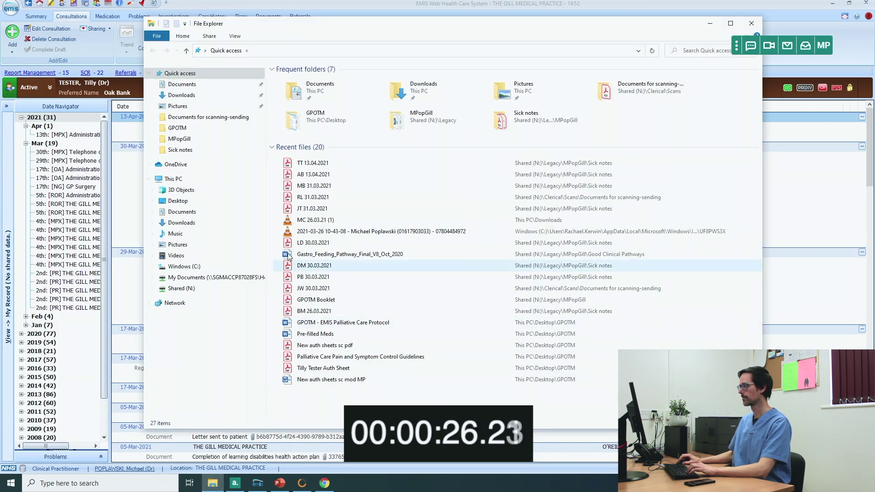
Step: Sign the Doctor's signature box of TT 13.04.2021 and save it under the same name in Sick notes
double_click(327, 163)
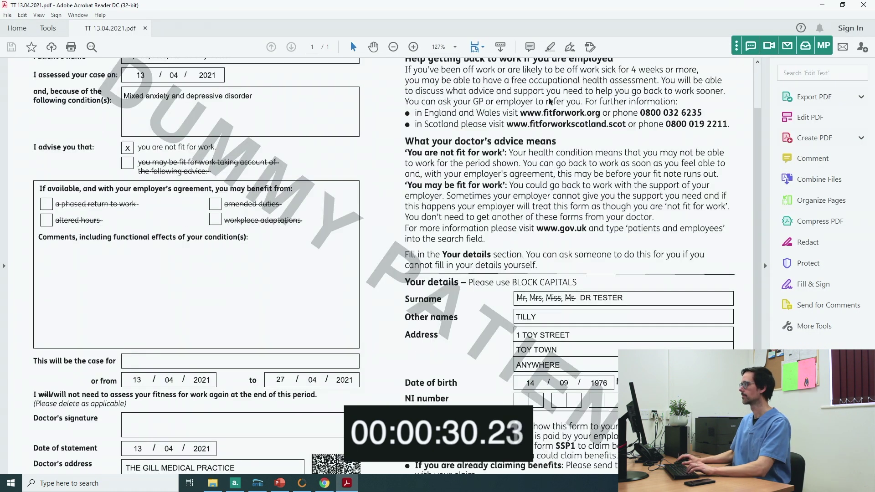
left_click(569, 48)
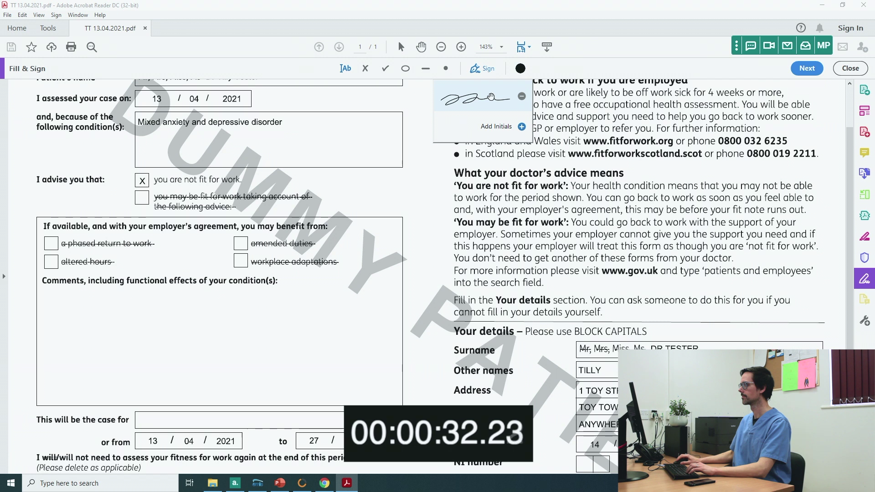
scroll(206, 315, "down", 3)
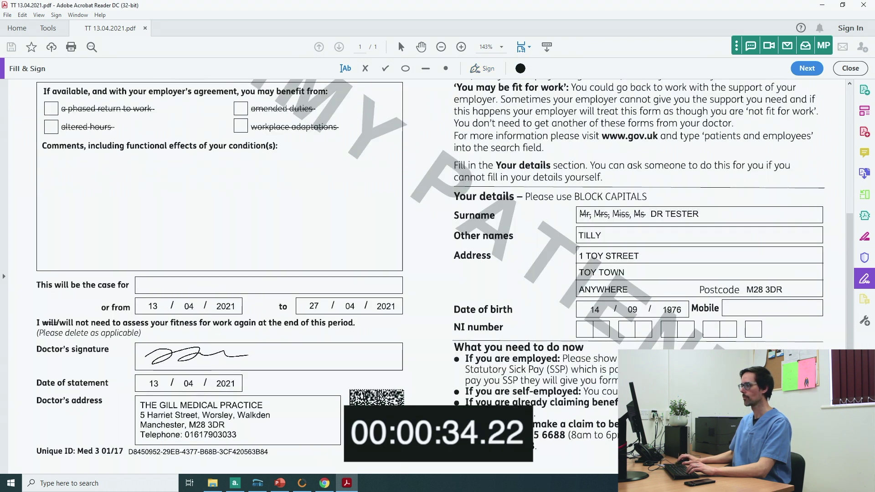
left_click(196, 355)
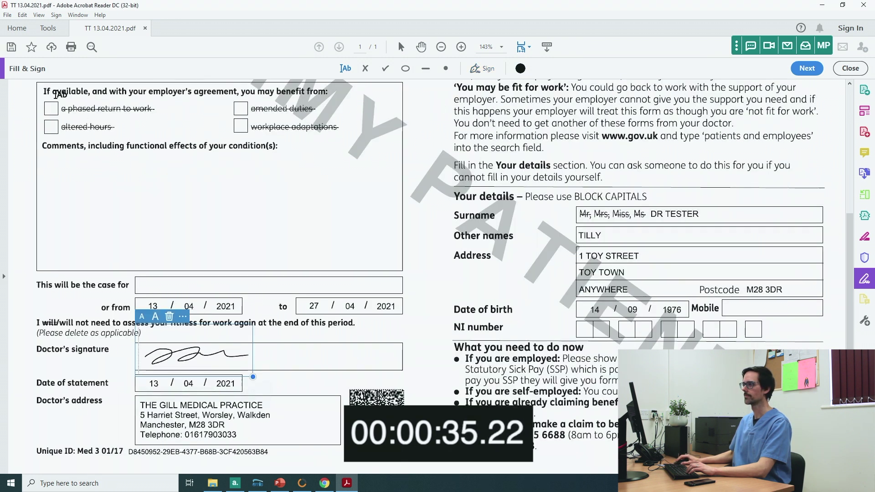
left_click(11, 47)
key("Return")
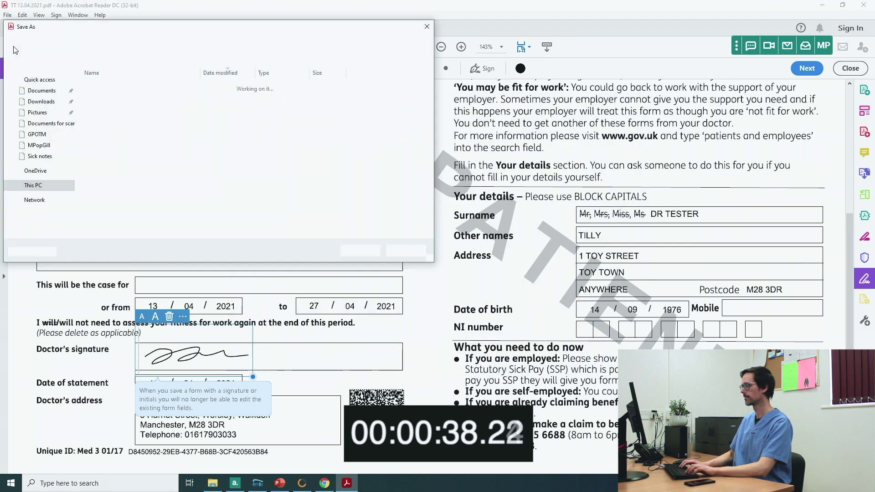
key("Return")
Step: Confirm the file replacement, then text the patient the Sick note template with TT 13.04.2021.pdf attached
key("y")
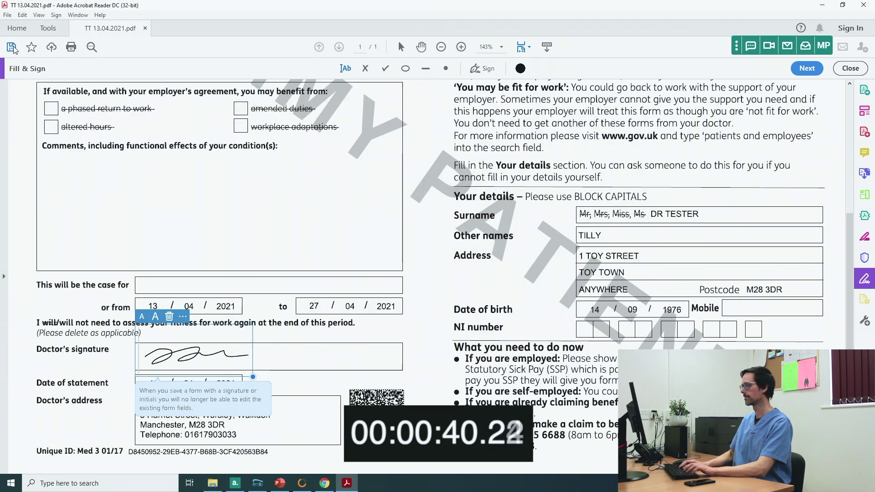
left_click(752, 47)
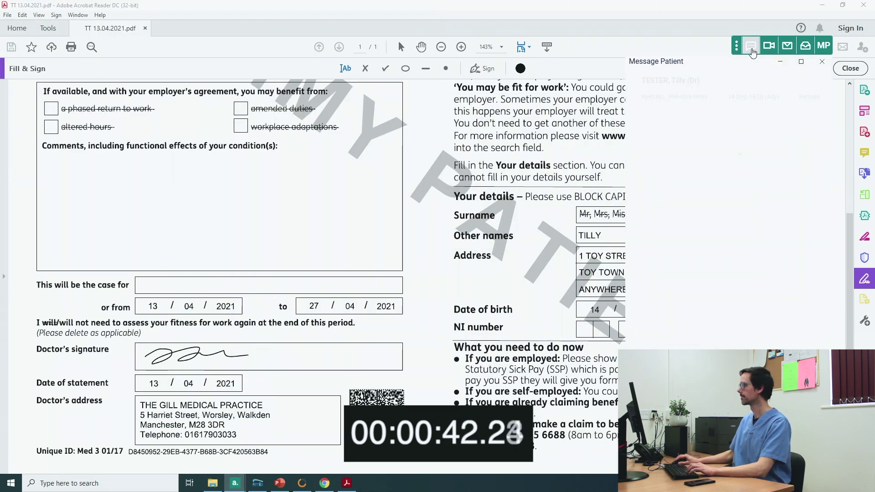
left_click(682, 201)
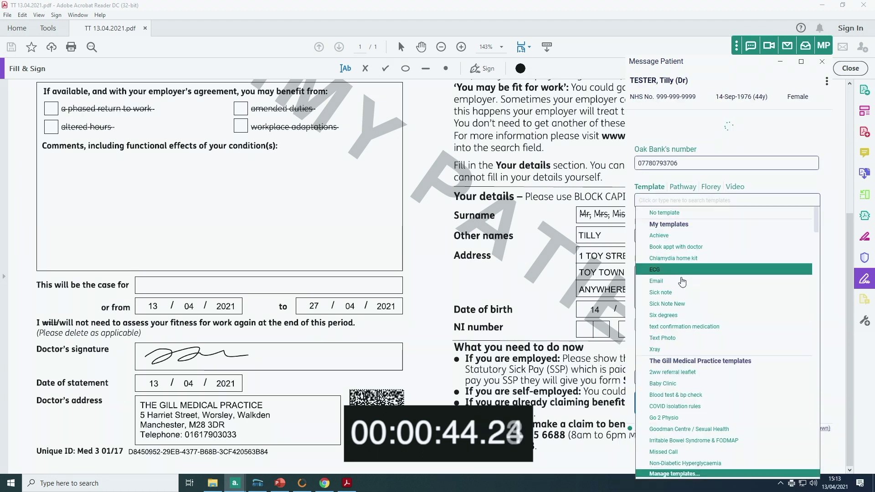
left_click(656, 293)
left_click(655, 329)
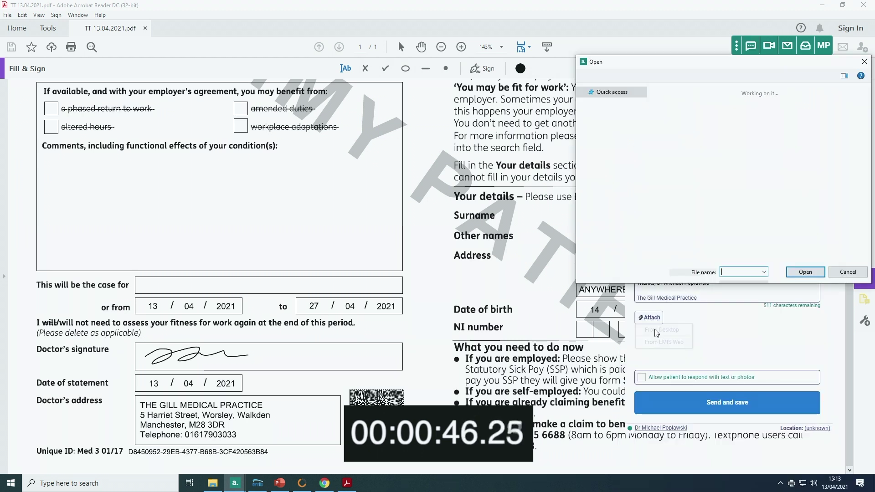
double_click(563, 233)
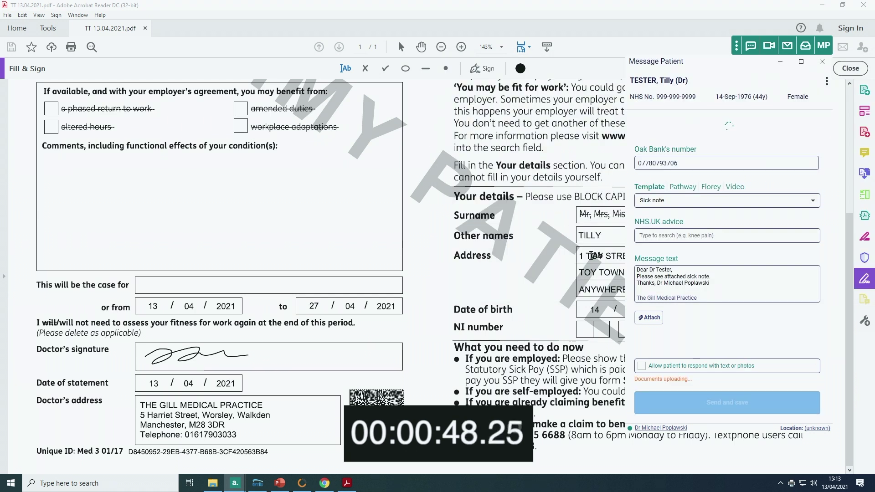
left_click(696, 401)
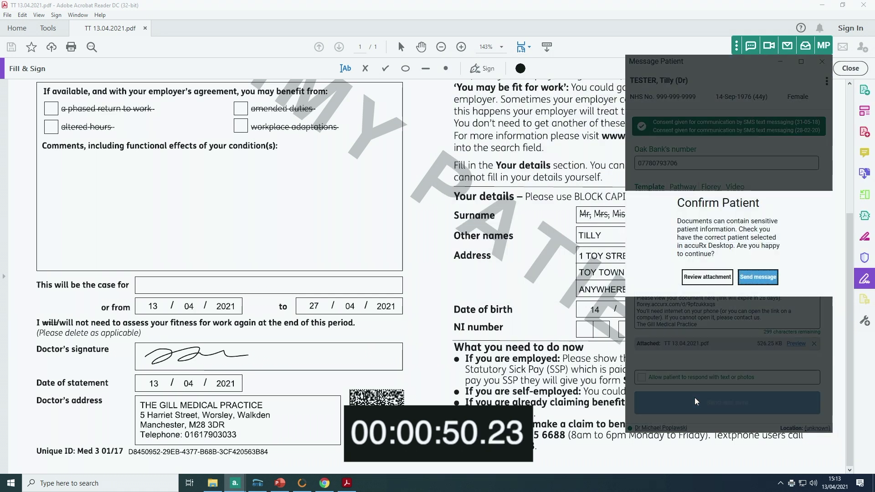
key("Return")
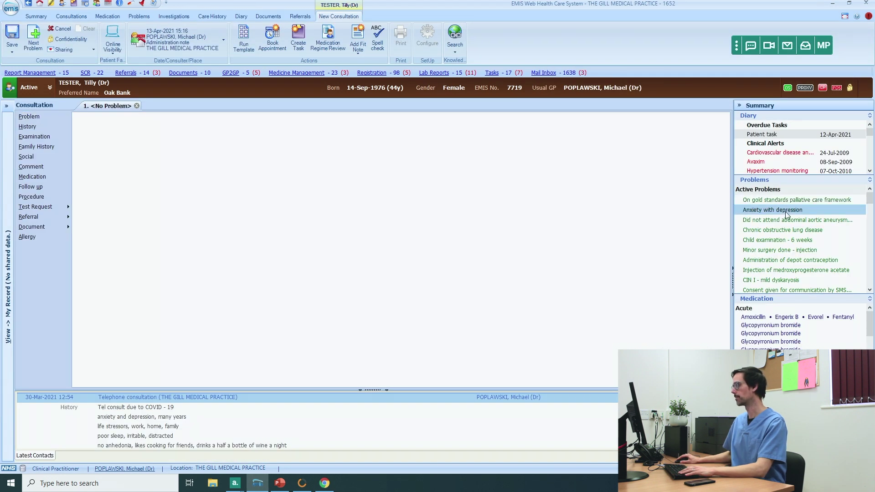
Step: Add mixed anxiety and depressive disorder and start a 2-week fit note printing to Microsoft Print to PDF
double_click(785, 211)
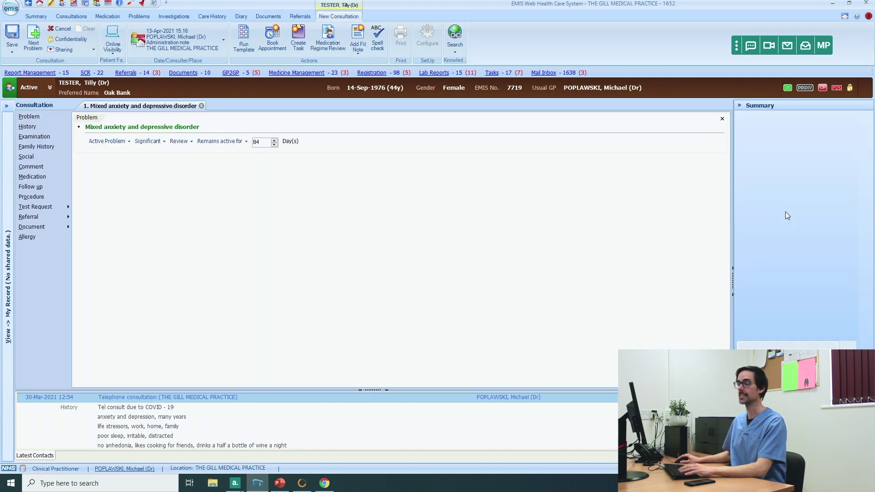
left_click(359, 48)
left_click(359, 62)
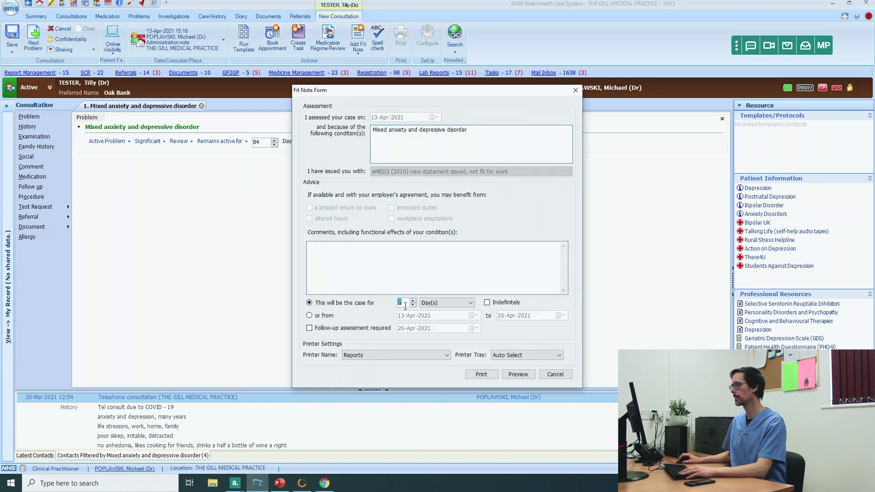
left_click(434, 304)
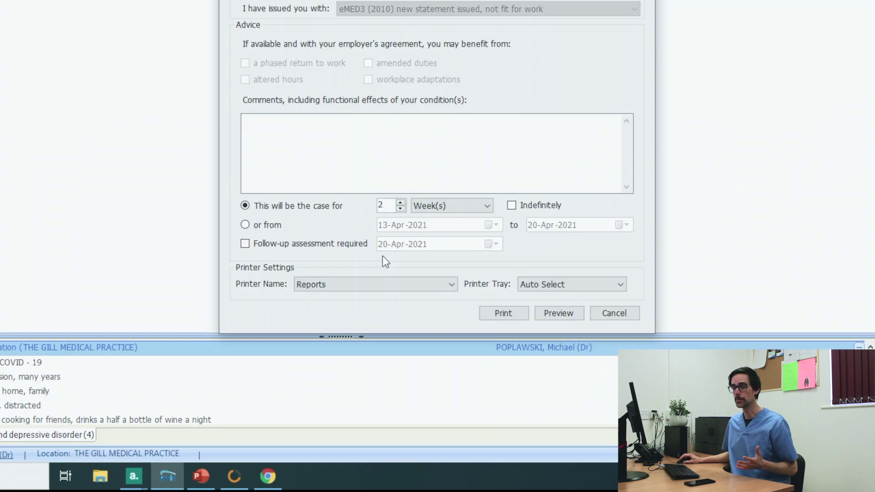
left_click(381, 284)
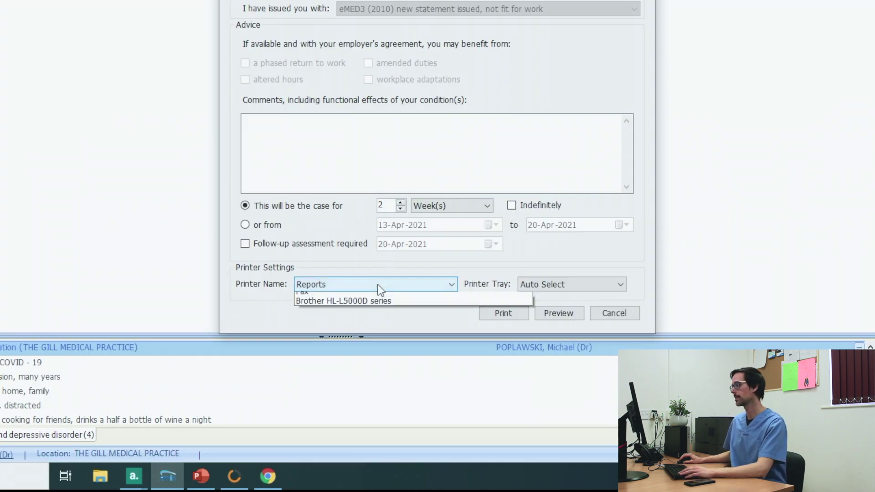
left_click(375, 345)
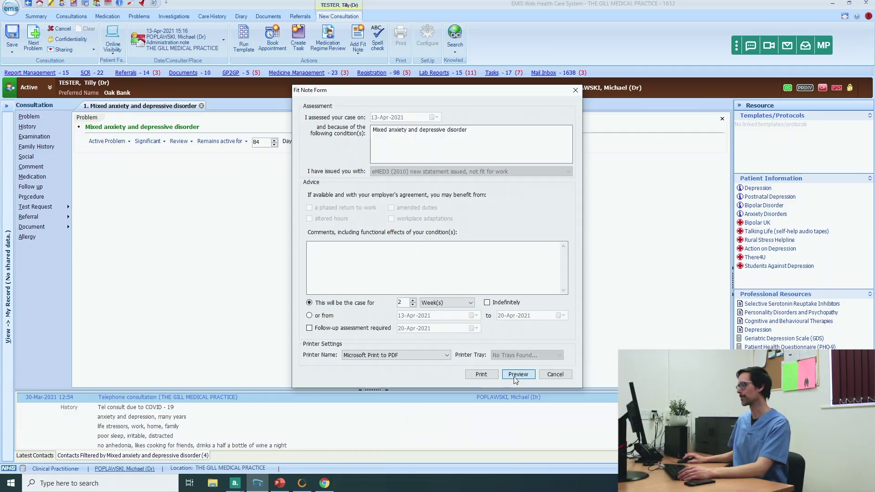
Step: Preview and print the fit note, accepting the no-tray warning, saving the PDF as 'TT 13.04.2021'
left_click(513, 376)
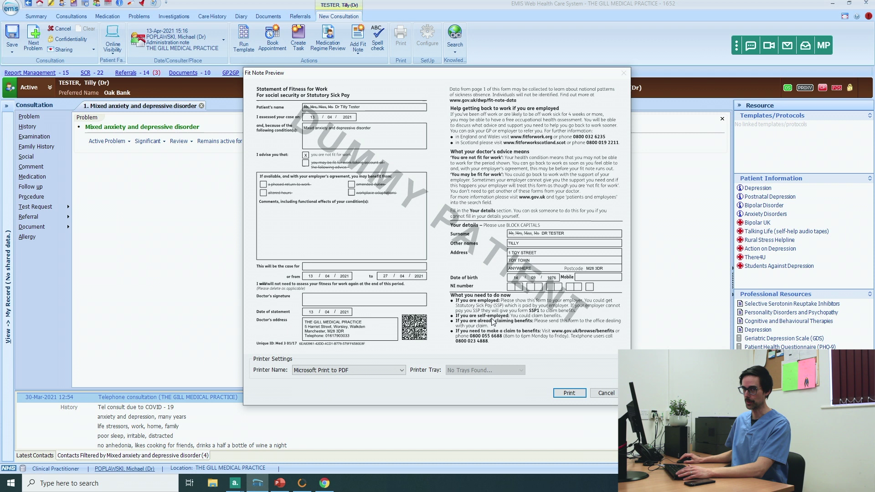
left_click(577, 394)
left_click(444, 274)
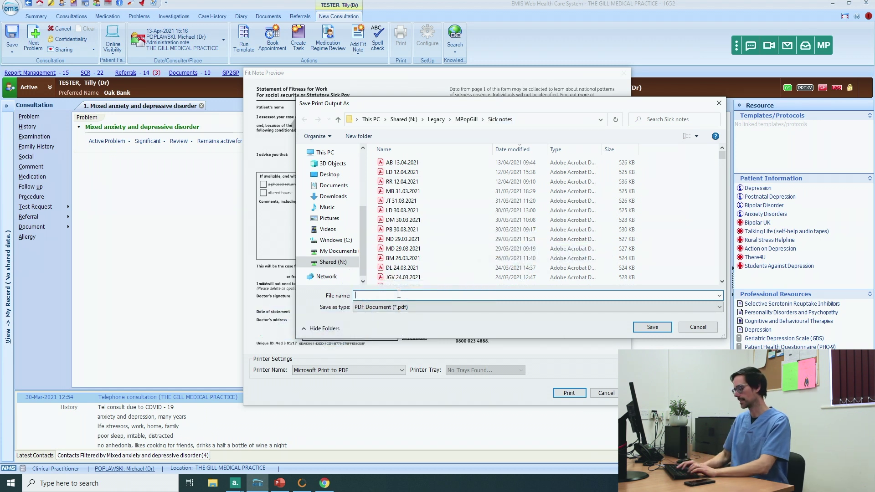
left_click(399, 295)
type("TT 13.04.2021")
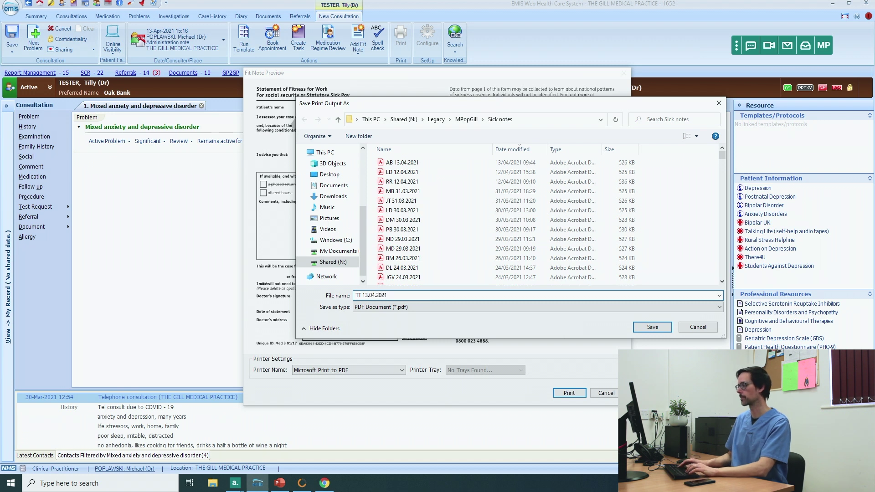
key("Return")
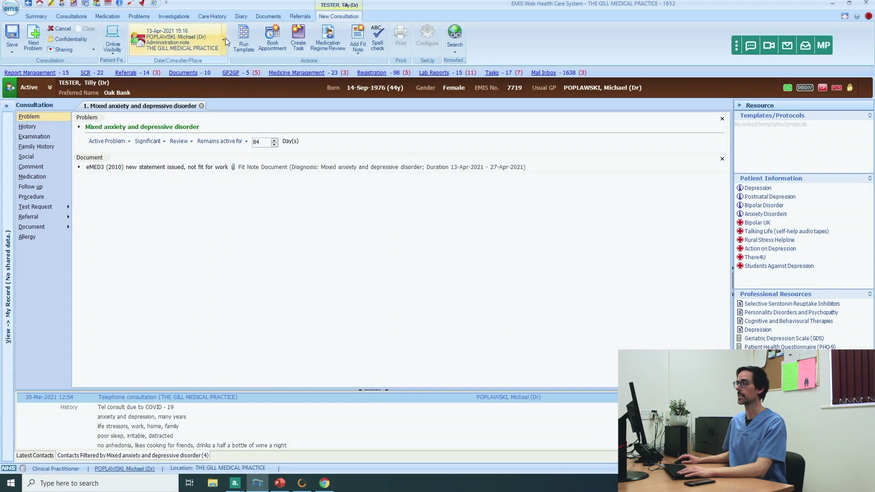
Step: Choose the consultation type and save the 13-Apr-2021 consultation with its eMED3 fit note
left_click(224, 39)
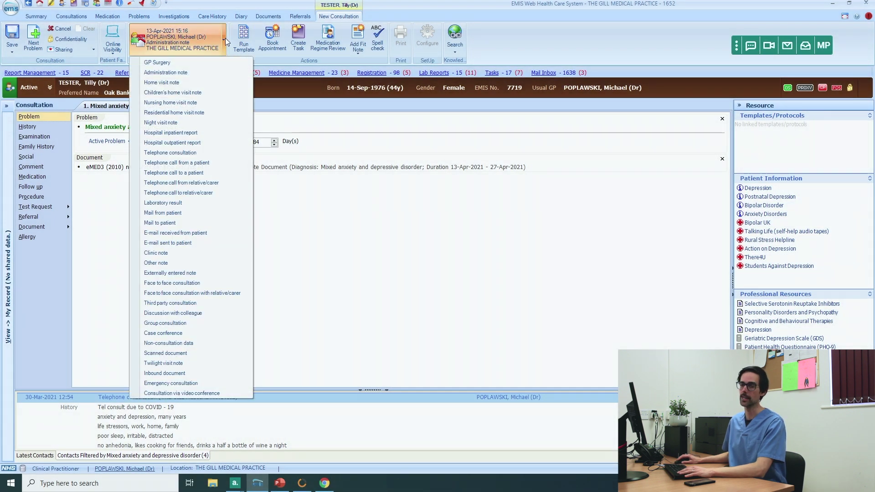
left_click(12, 36)
left_click(12, 36)
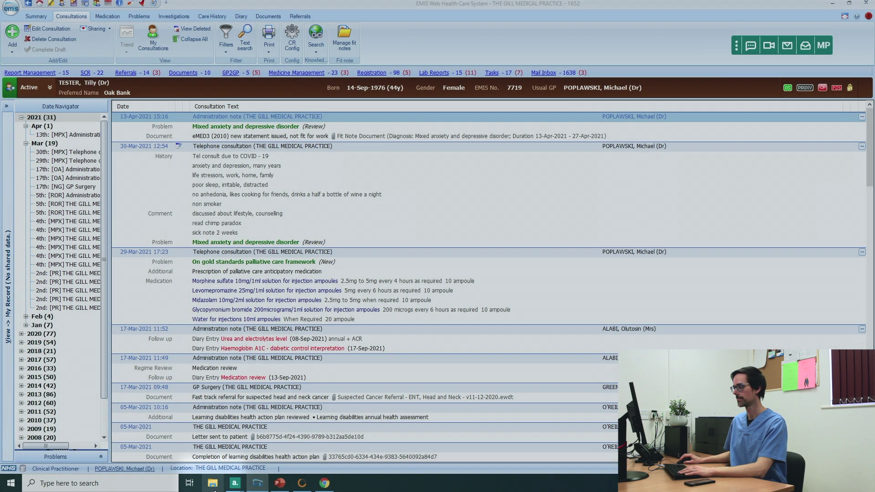
Step: Check the Sick notes folder, then open TT 13.04.2021 from Quick access recent files
left_click(214, 484)
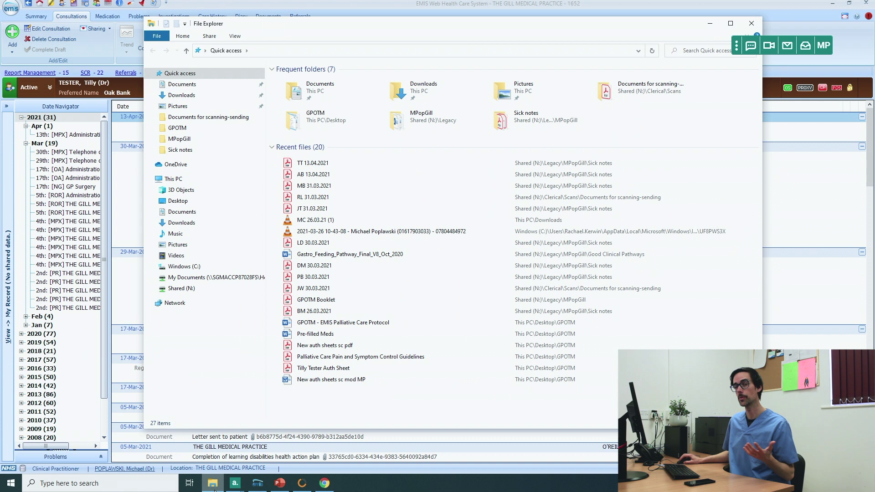
left_click(179, 150)
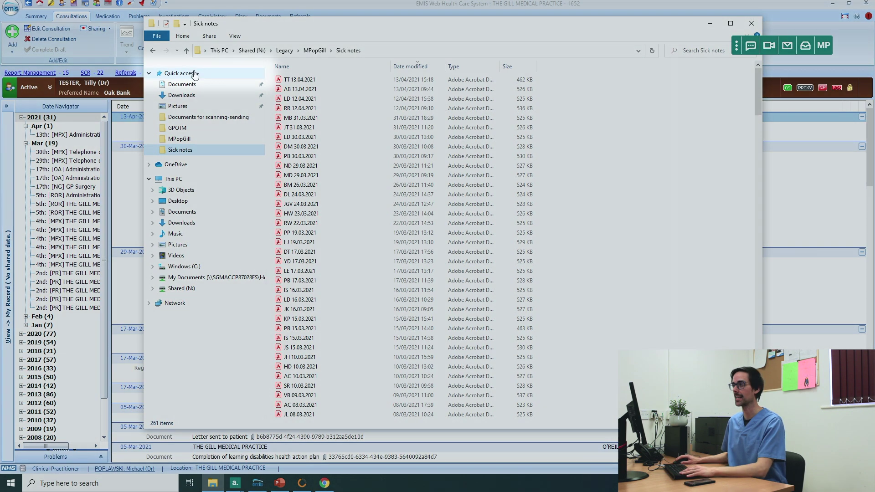
left_click(195, 73)
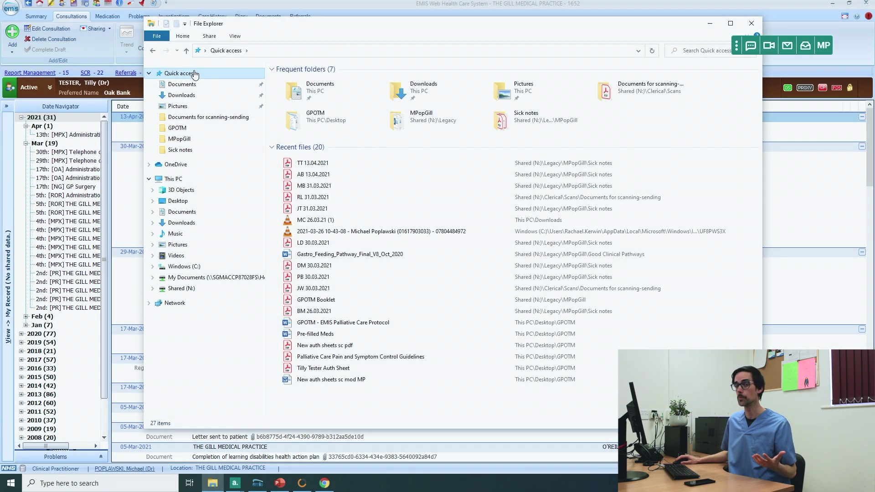
double_click(334, 164)
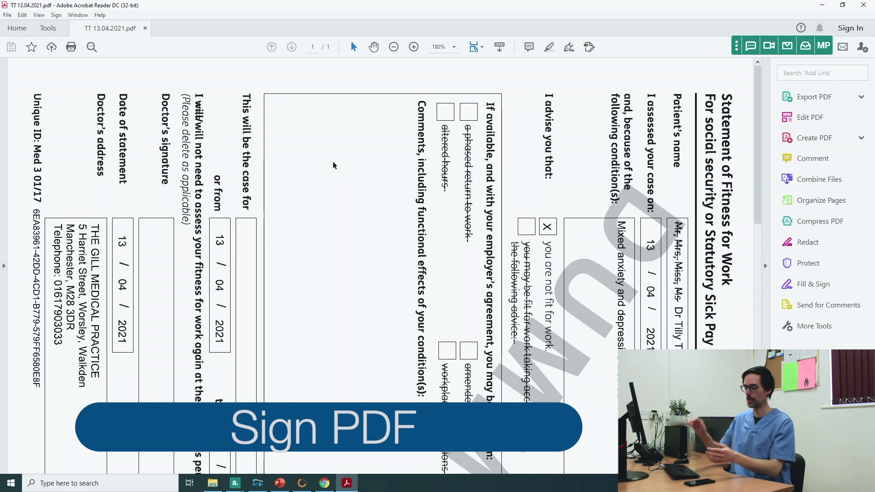
Step: Rotate the fit note upright, place the signature in the Doctor's signature box, and begin saving
key("ctrl+shift+minus")
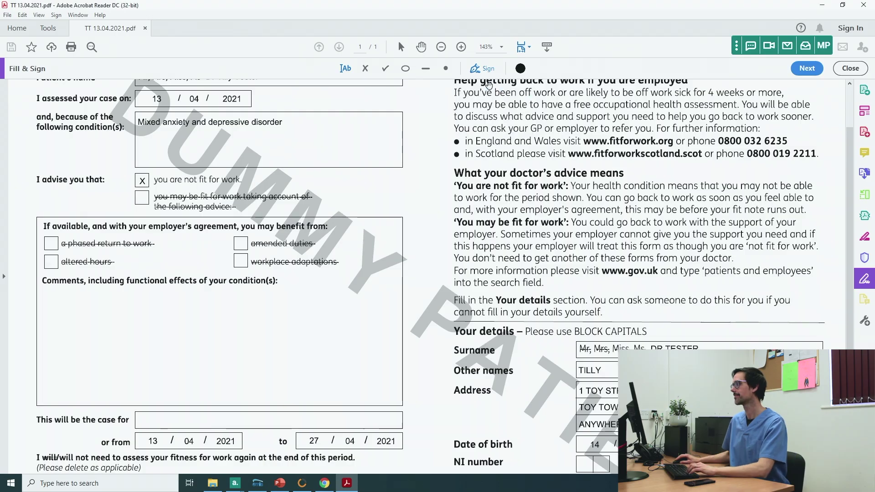
scroll(207, 258, "down", 3)
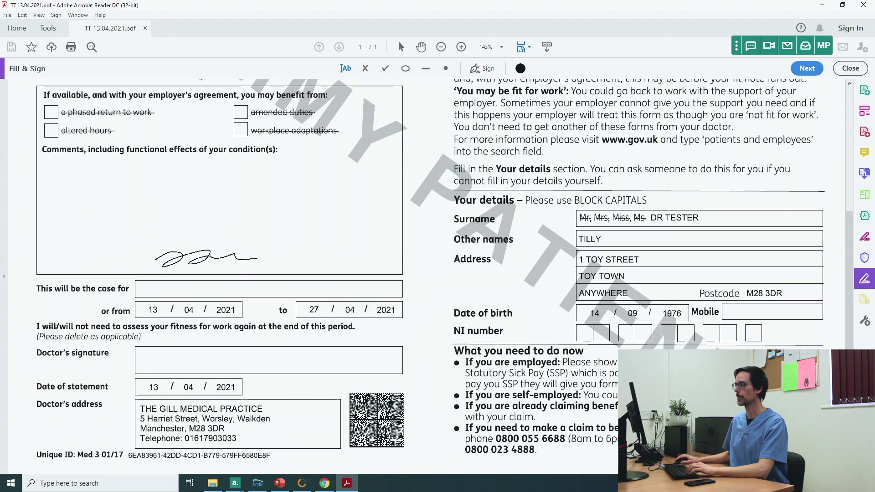
left_click(193, 358)
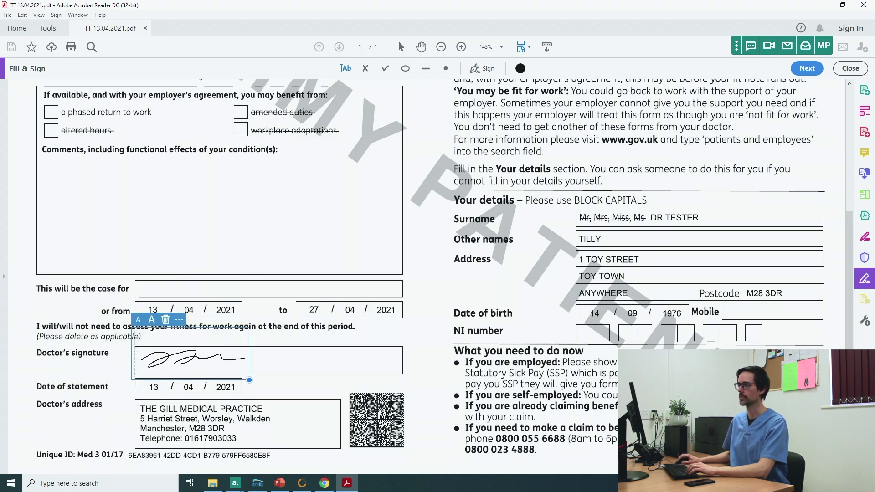
left_click(11, 47)
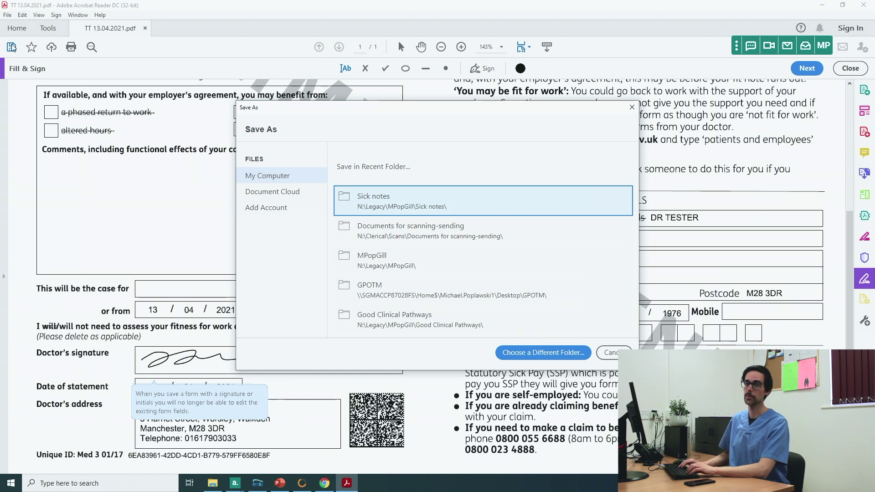
Step: Overwrite TT 13.04.2021.pdf in Sick notes with the signed version and close Acrobat
key("Return")
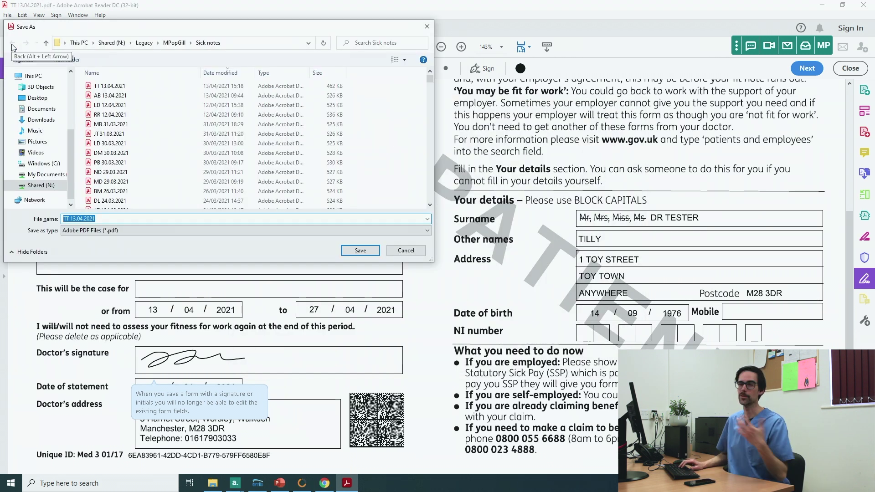
key("Return")
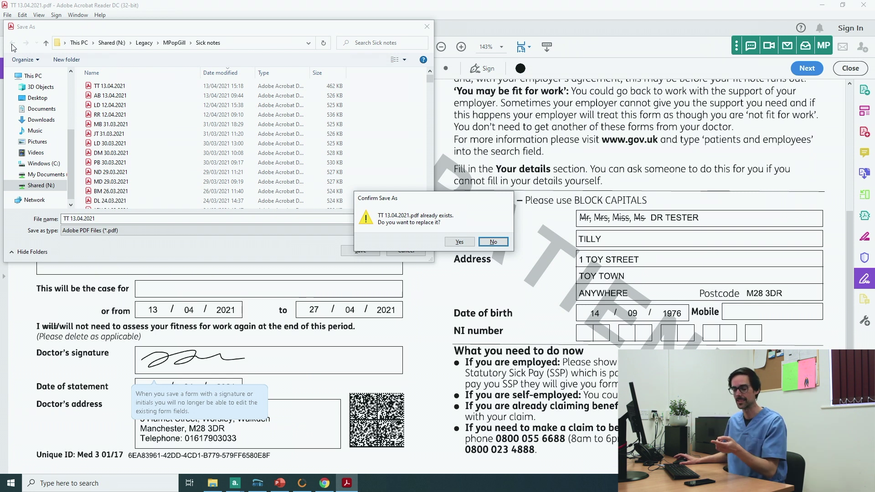
key("shift+Tab")
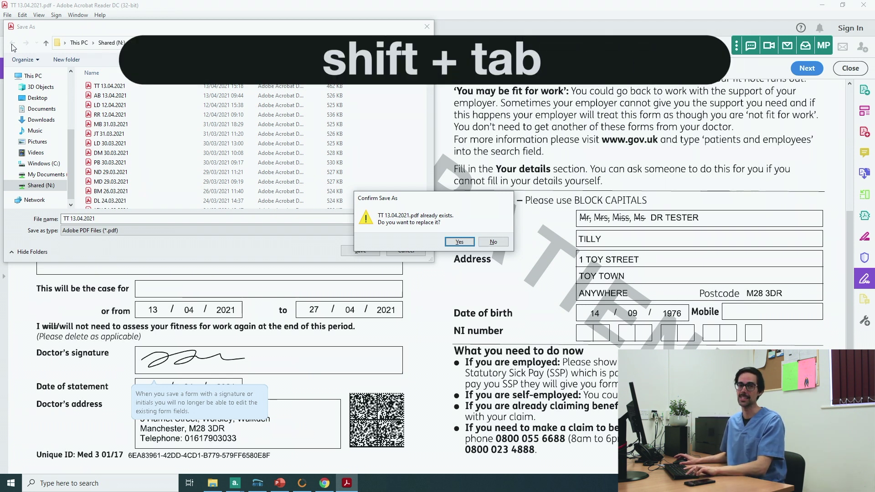
key("Return")
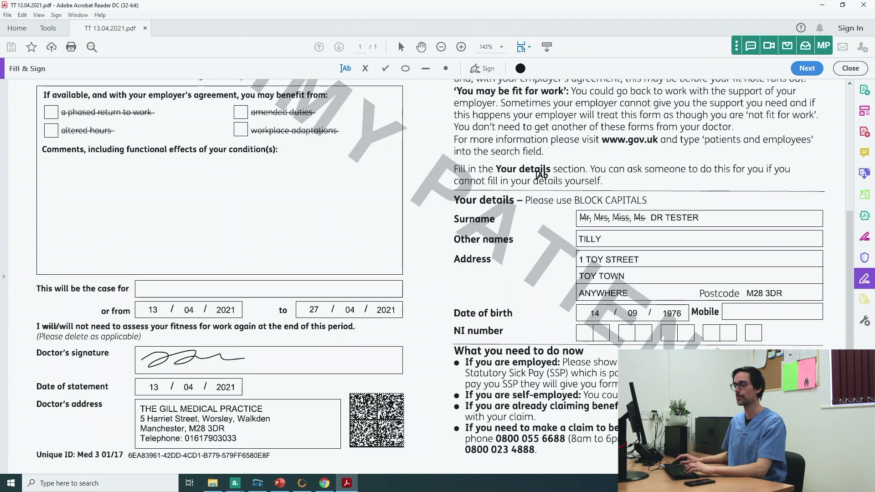
key("alt+F4")
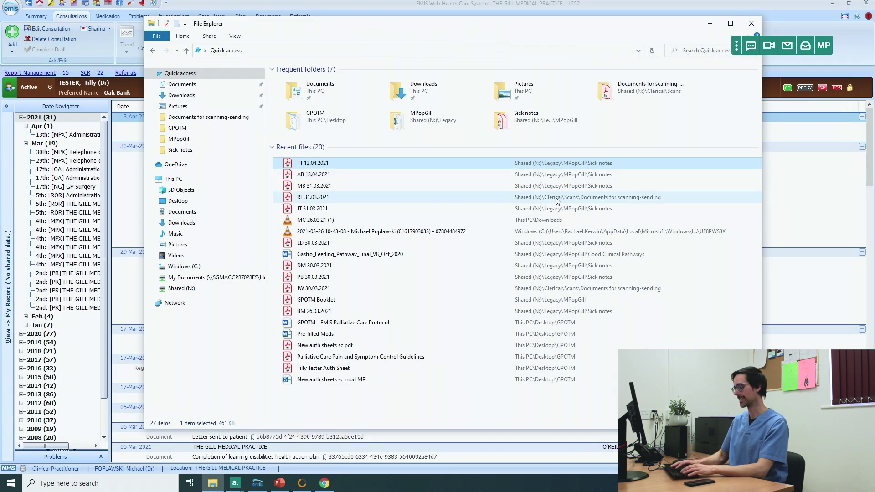
Step: Close File Explorer and choose Manage templates from accuRx's message template list
key("alt+F4")
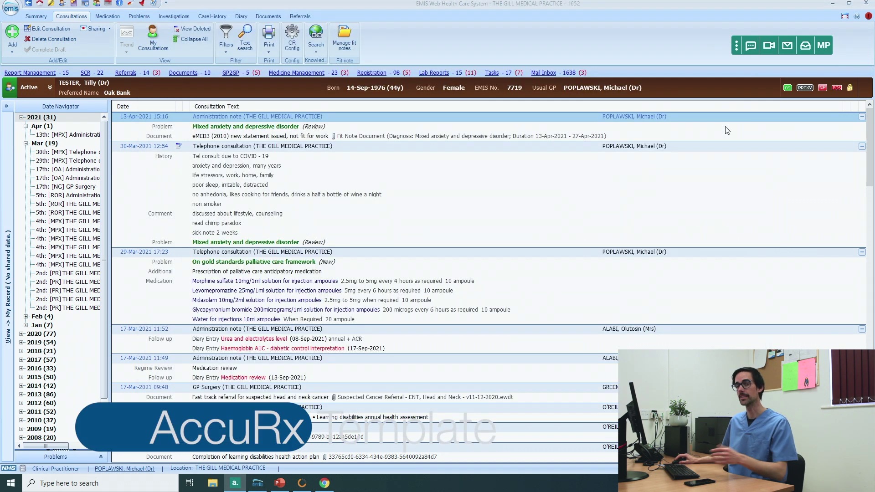
left_click(753, 51)
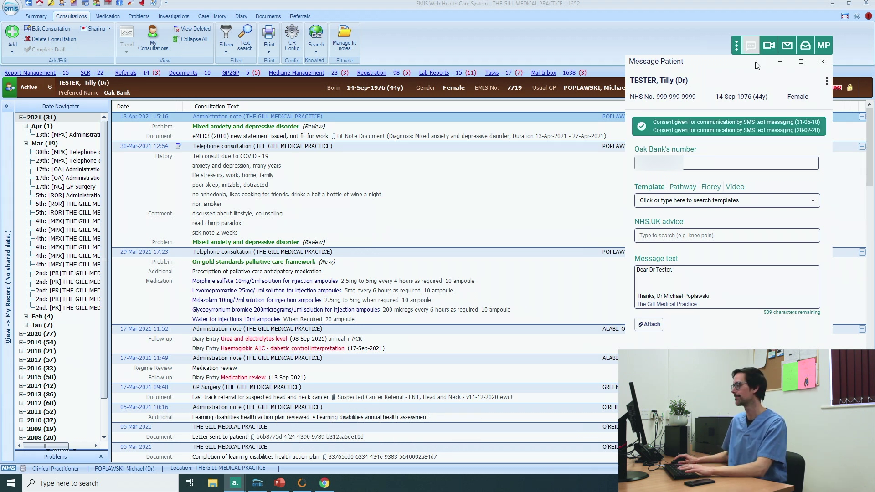
left_click(749, 197)
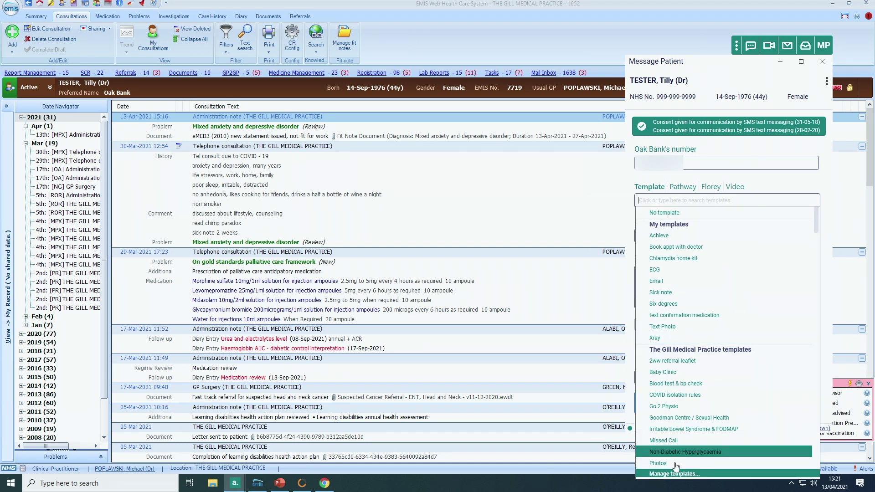
left_click(673, 474)
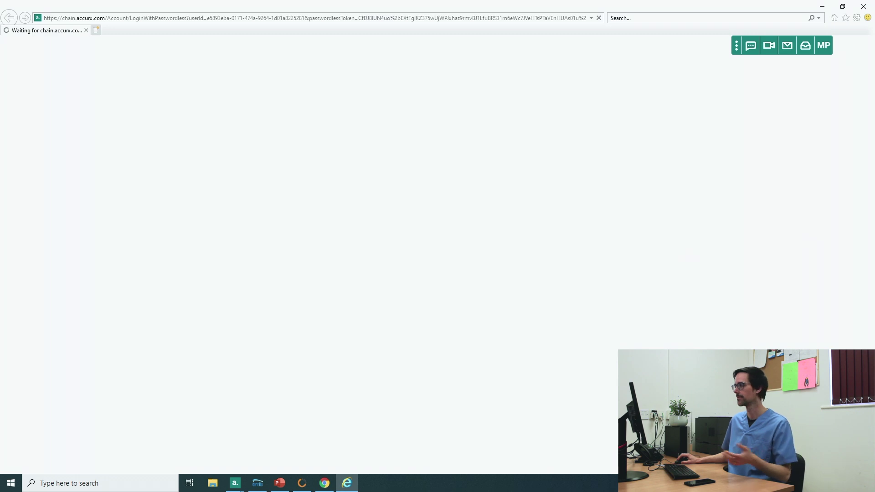
Step: Create and save a new template 'Sick note New' reading 'Please see attached sick note.'
left_click(205, 198)
left_click(226, 142)
type("Sick note New")
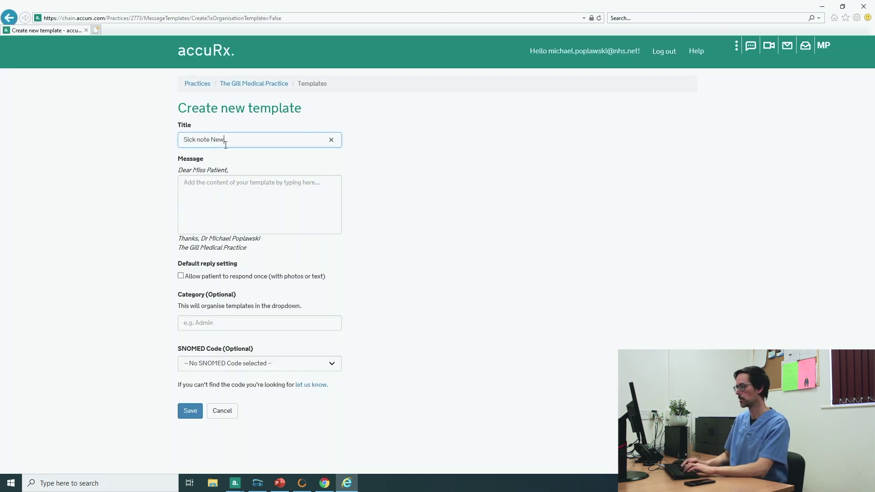
key("Tab")
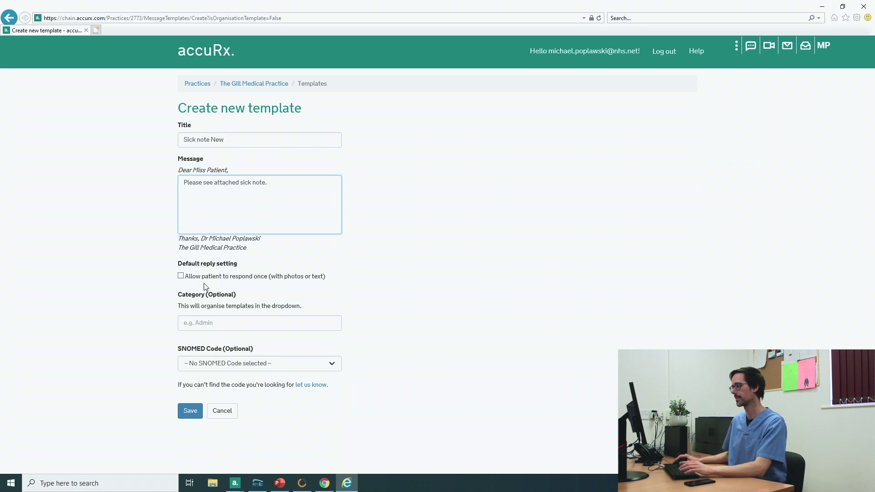
left_click(193, 412)
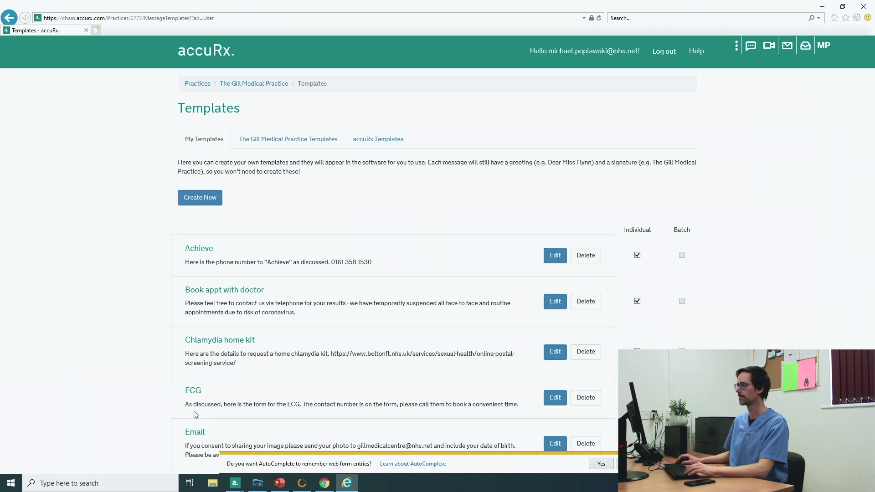
Step: Close the template window and select the Sick note New template for the message
left_click(864, 9)
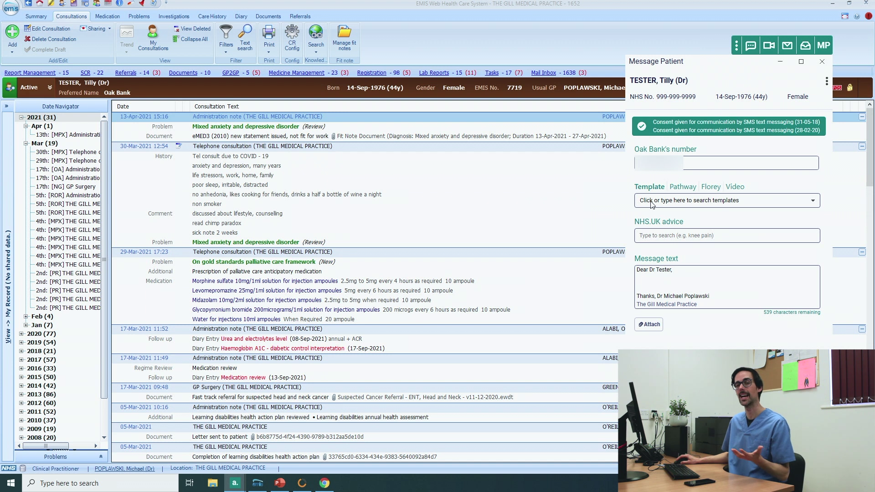
left_click(702, 201)
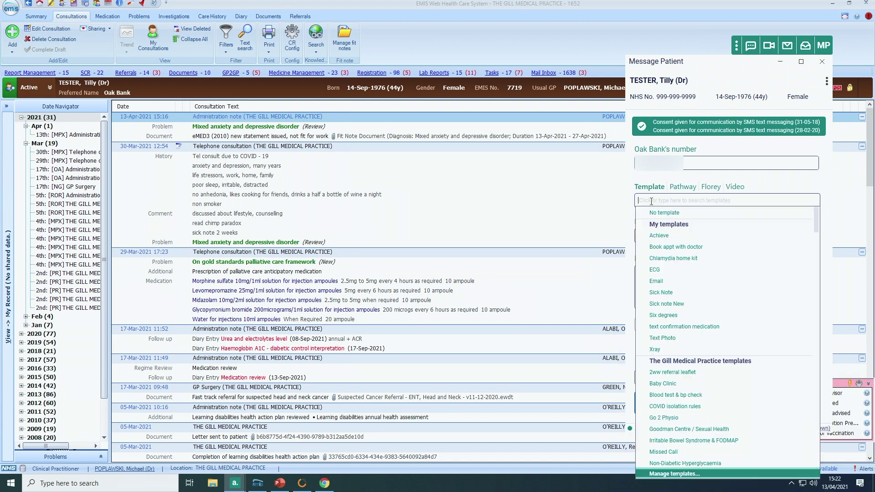
left_click(665, 304)
Step: Attach TT 13.04.2021.pdf from the desktop and send the SMS to the patient
left_click(660, 329)
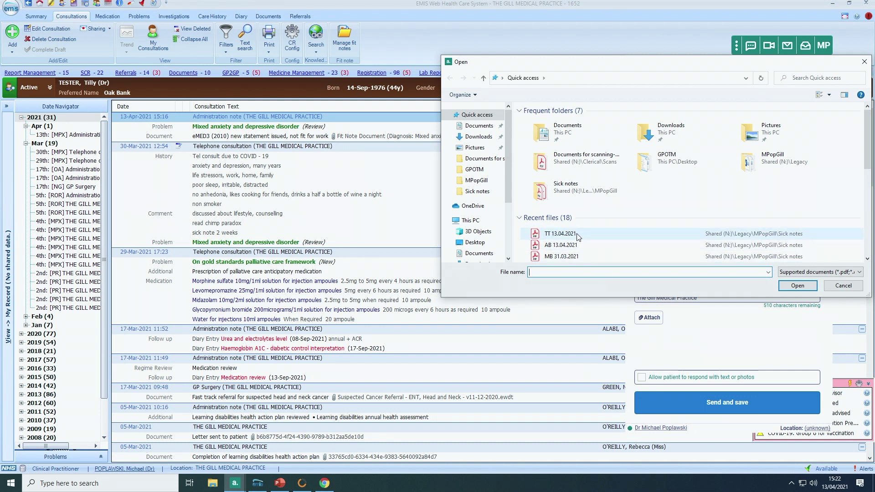
double_click(577, 235)
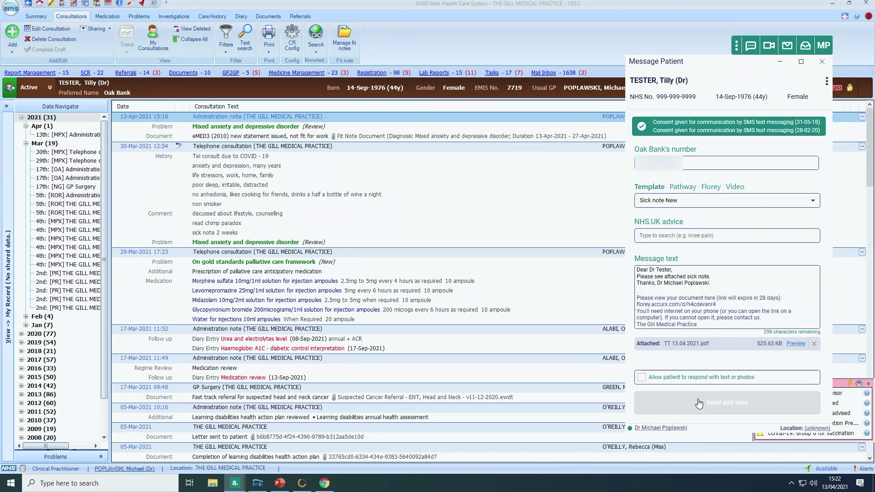
left_click(698, 399)
left_click(750, 277)
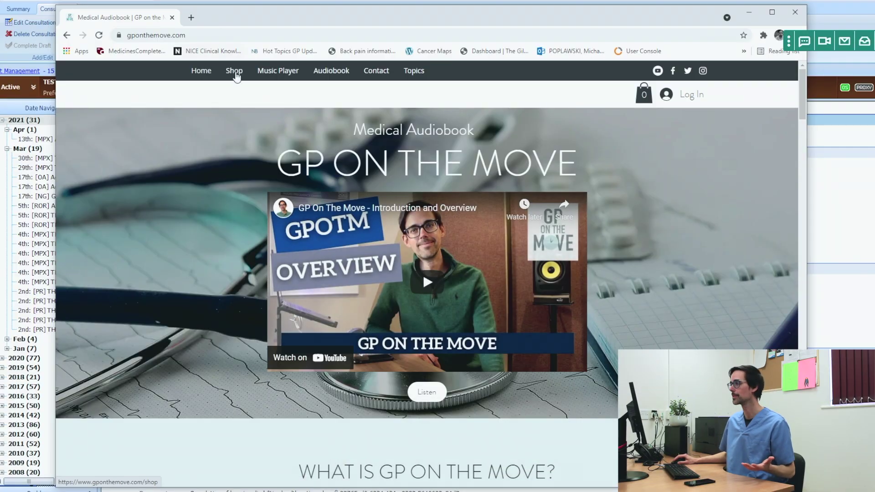
Step: Open the Shop page and add the £12.50 White glossy mug to the cart
scroll(236, 78, "down", 15)
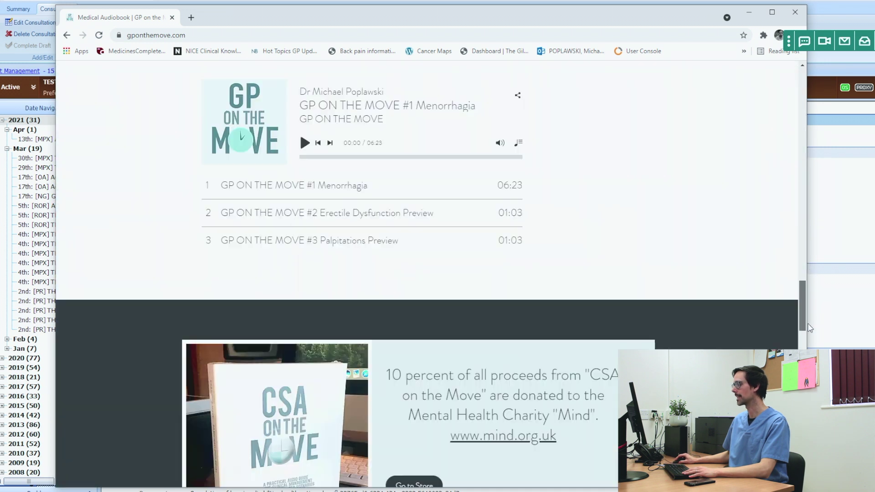
scroll(316, 355, "down", 10)
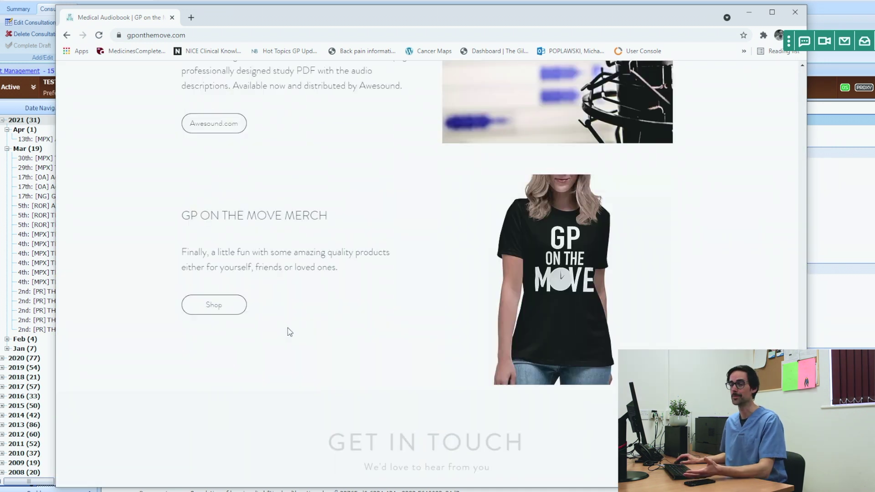
left_click(226, 312)
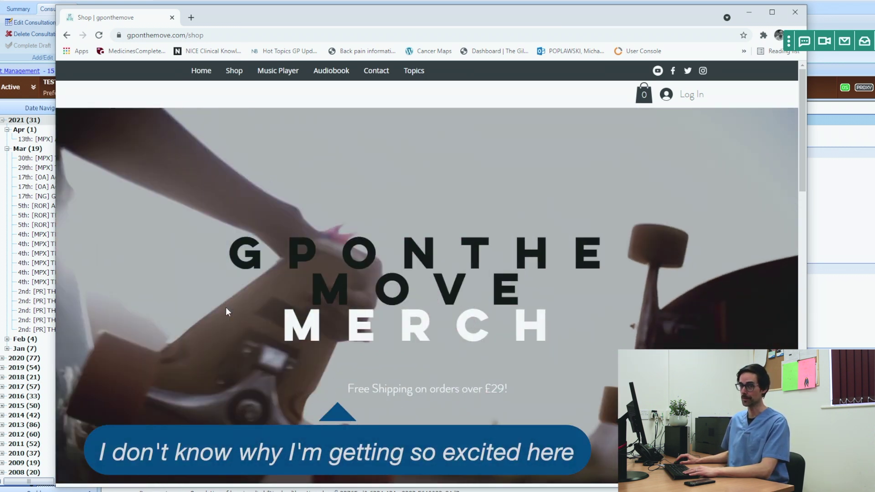
left_click_drag(800, 165, 800, 282)
left_click(339, 406)
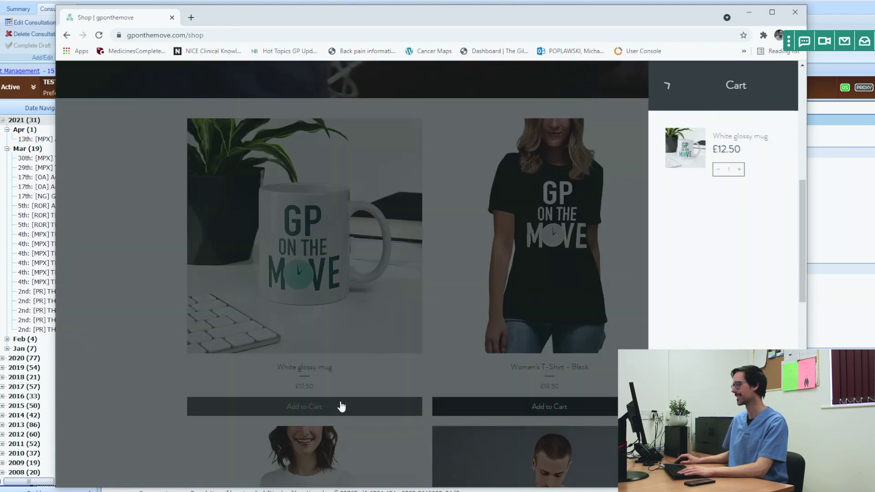
left_click(502, 274)
scroll(501, 274, "down", 10)
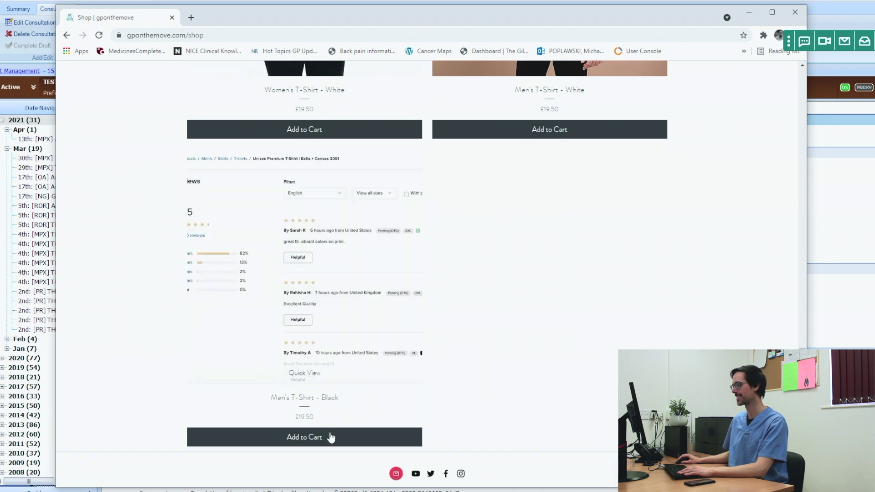
Step: Add a size M Men's T-Shirt - Black to the cart and view the £32.00 cart
left_click(326, 437)
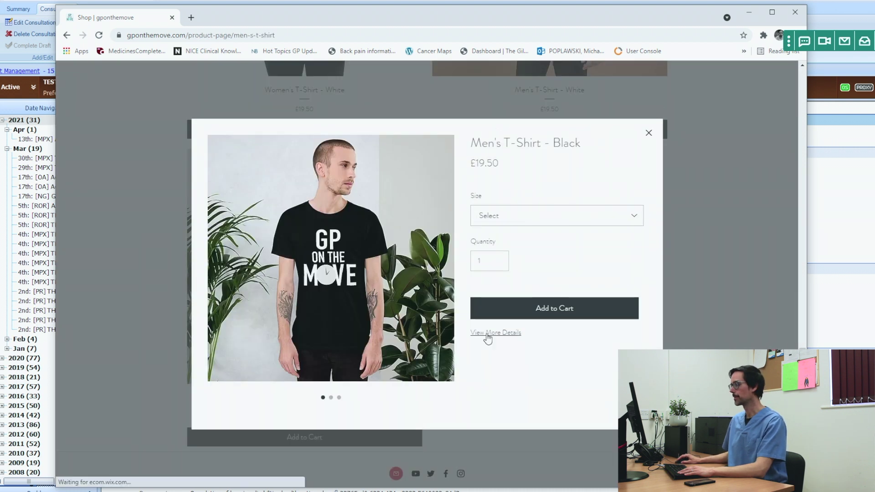
left_click(487, 335)
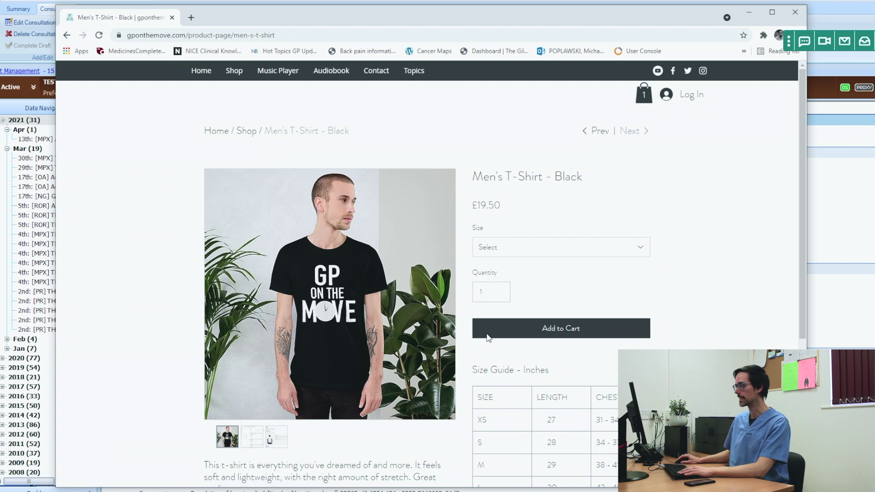
scroll(496, 363, "down", 3)
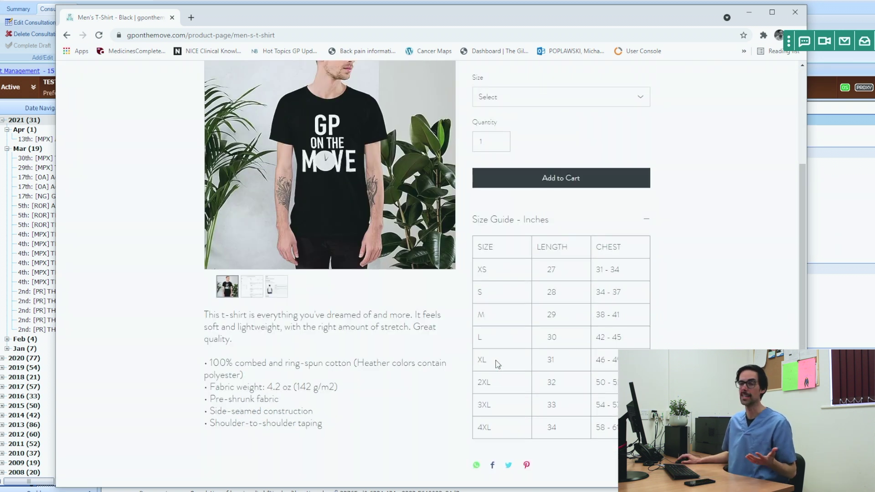
scroll(498, 364, "up", 3)
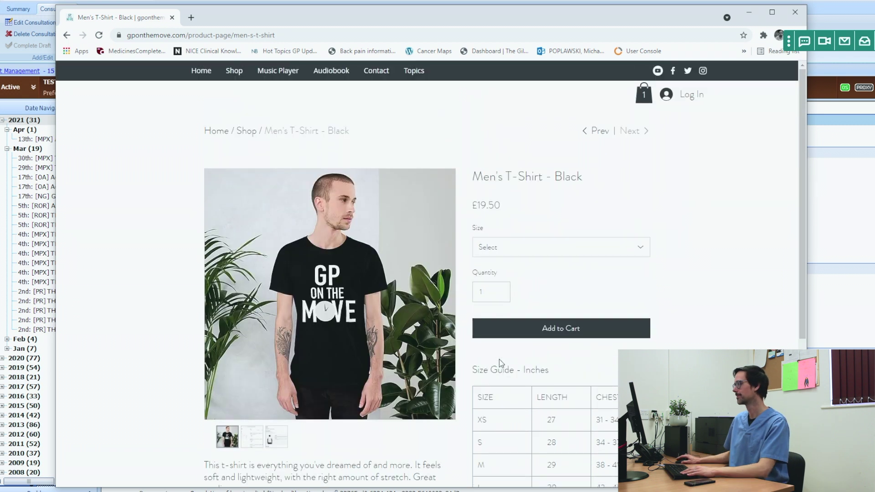
left_click(505, 252)
left_click(492, 308)
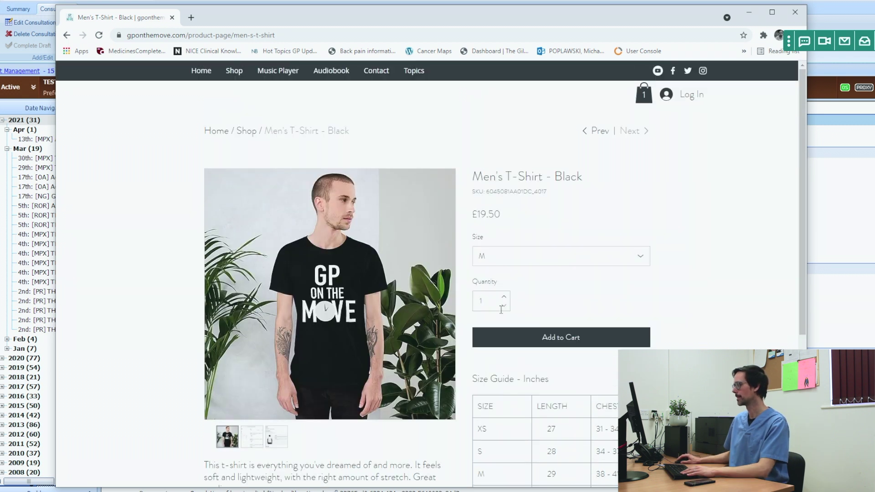
left_click(530, 349)
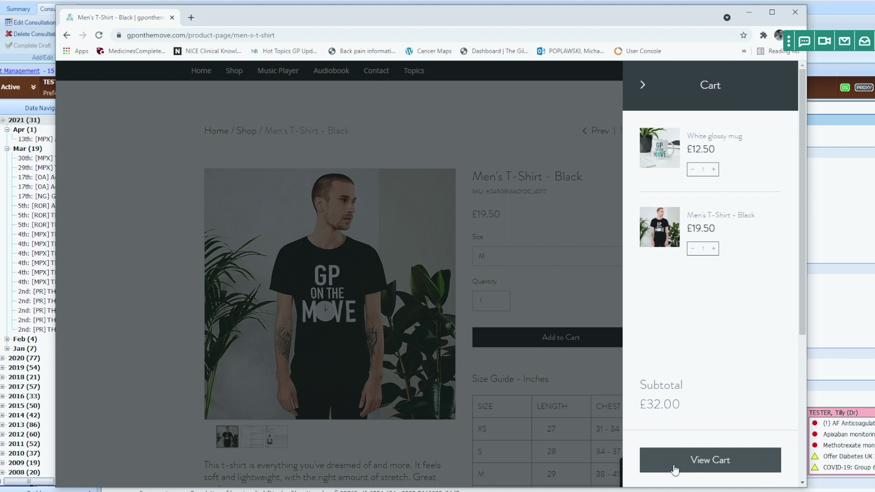
left_click(674, 469)
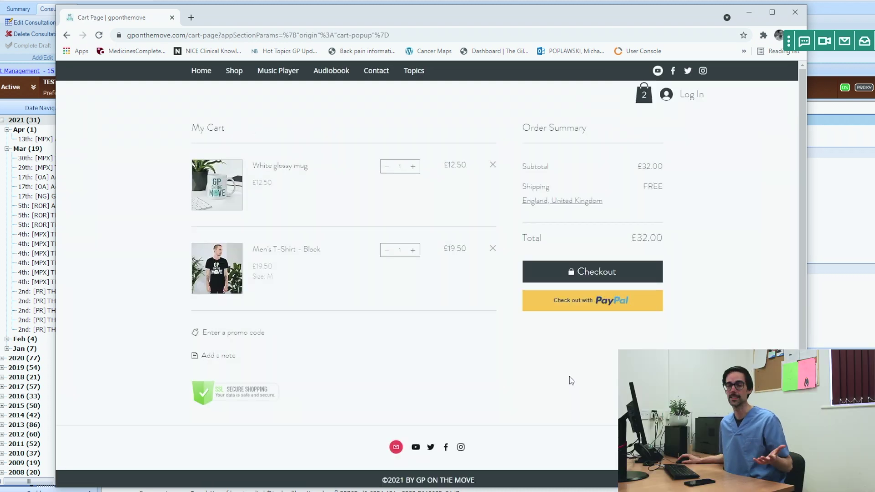
Step: Check out and fill in the shipping details from saved information
left_click(590, 273)
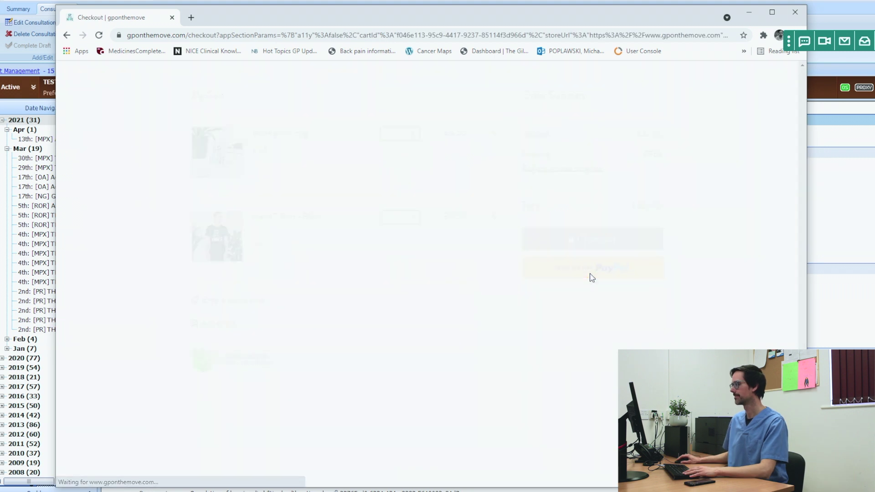
left_click(315, 233)
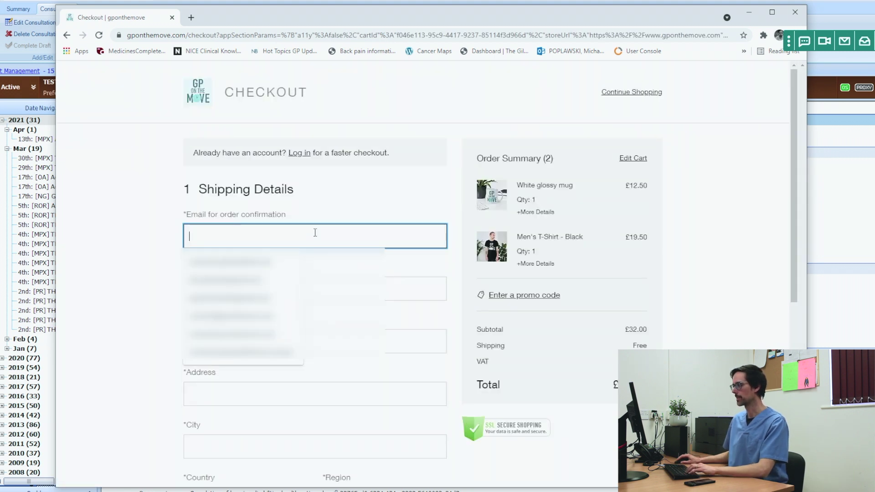
left_click(232, 325)
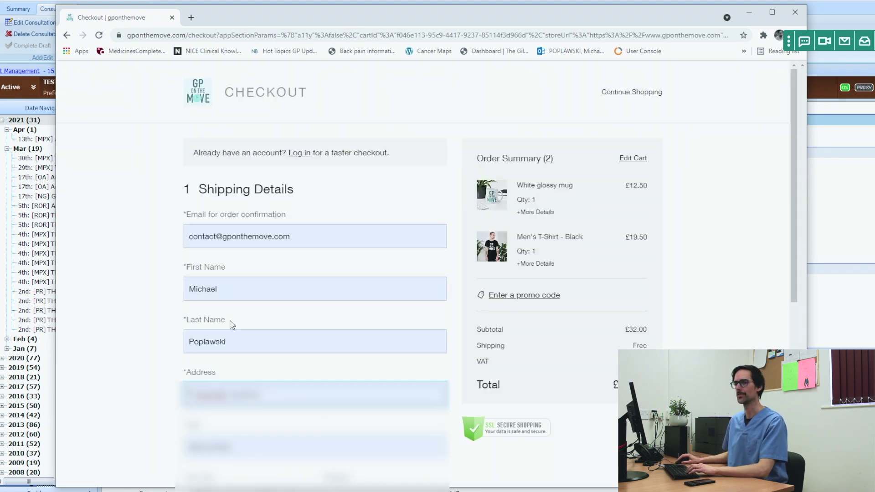
scroll(364, 330, "down", 2)
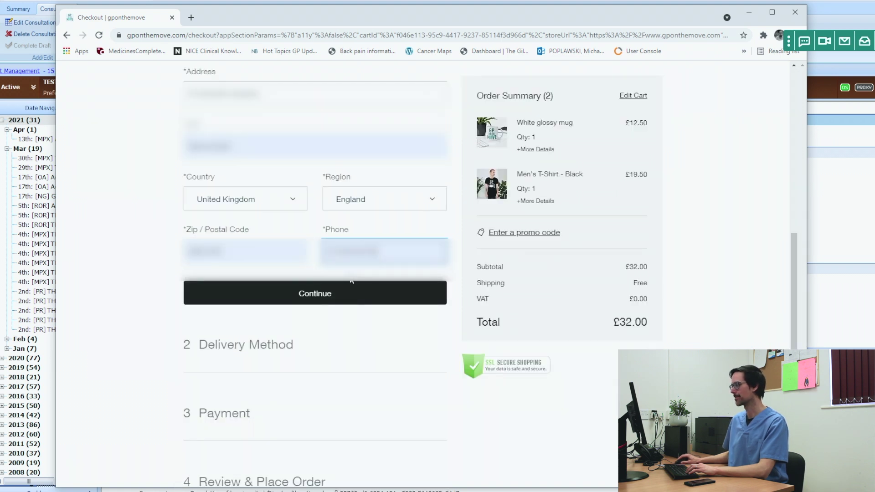
left_click(334, 297)
Step: Enter the card payment details and place the £32.00 order
left_click(271, 256)
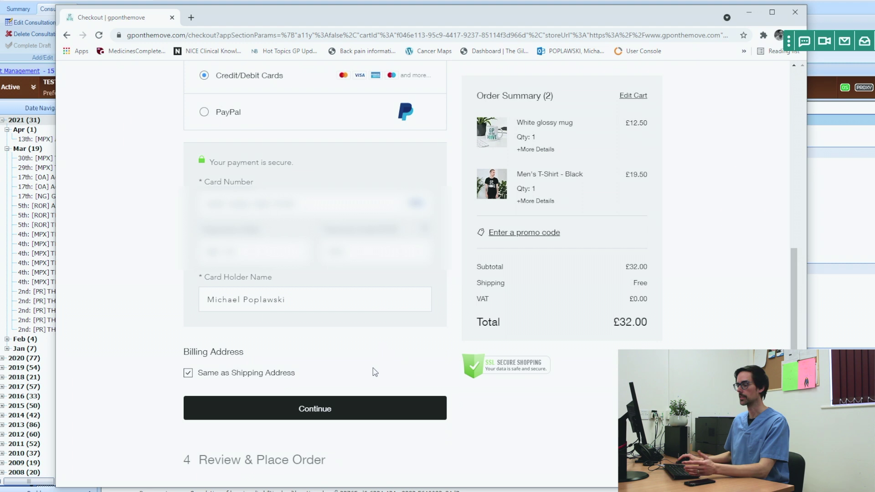
left_click(357, 405)
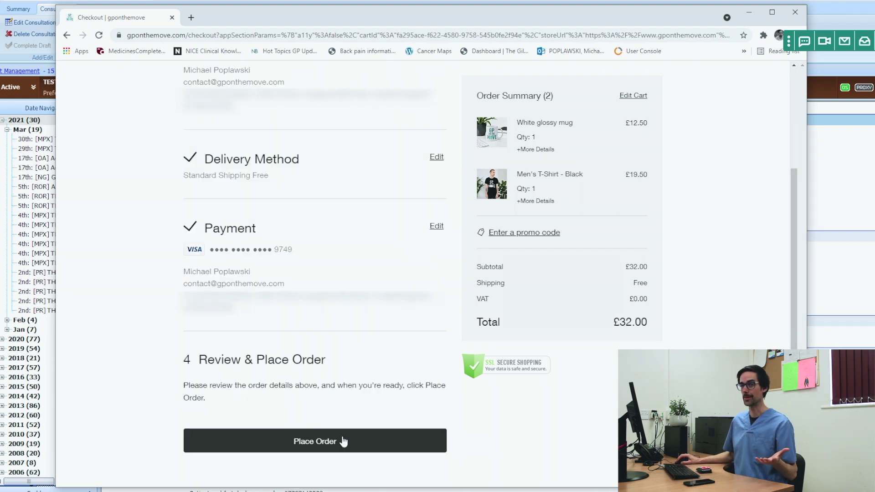
left_click(343, 441)
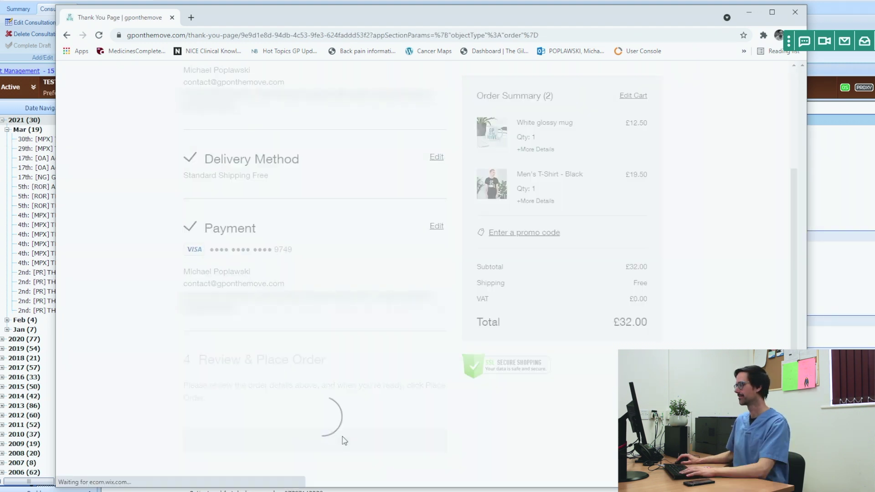